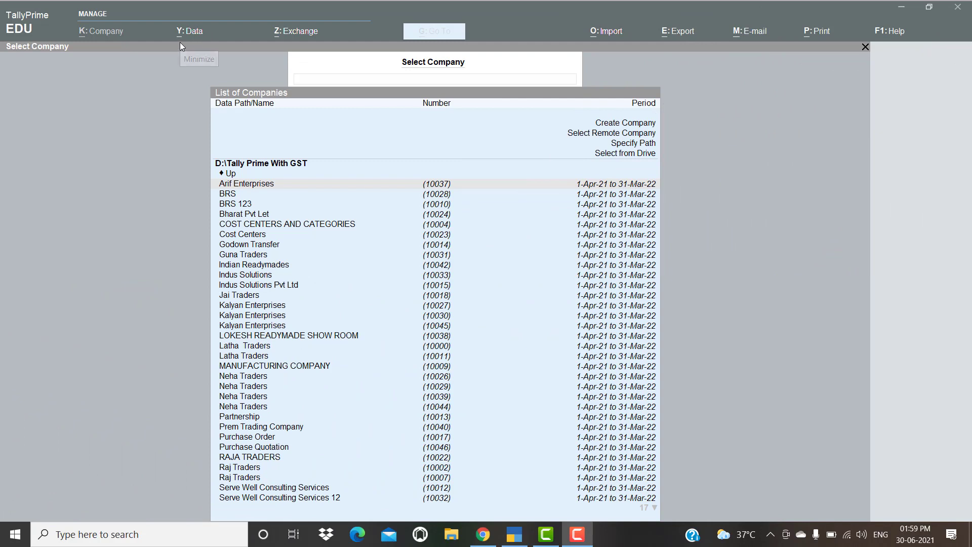
Open the form for creating a new company from the company selection list
click(180, 42)
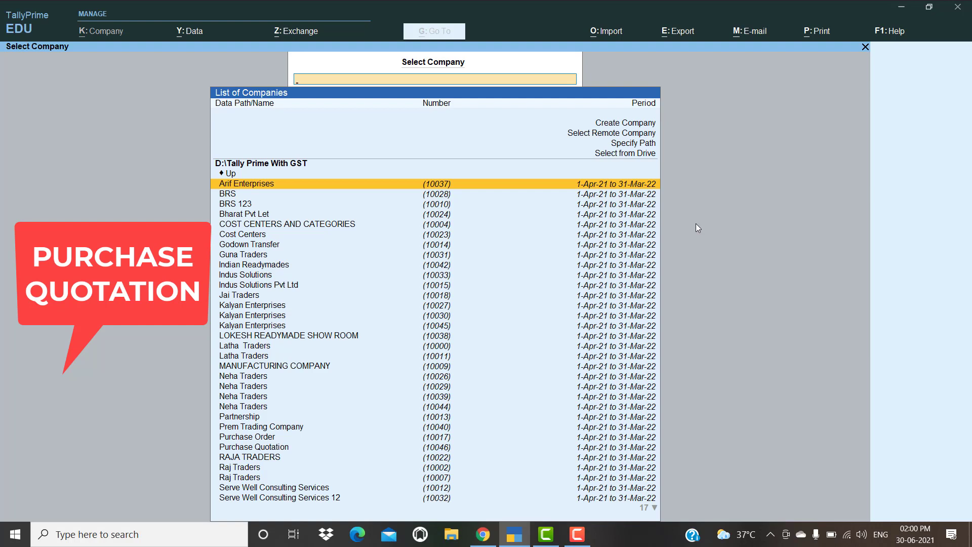
key(Up)
key(Up)
key(Up)
key(Up)
key(Up)
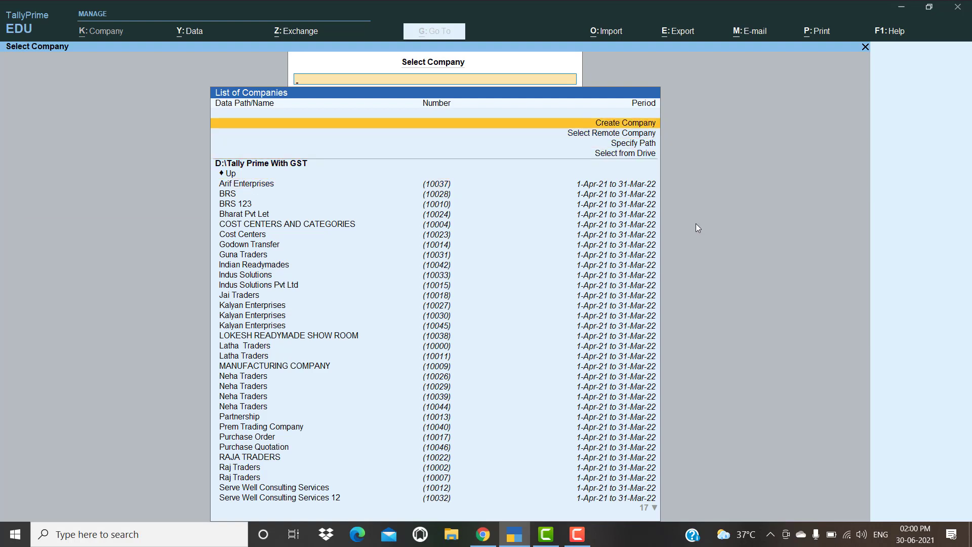
key(Return)
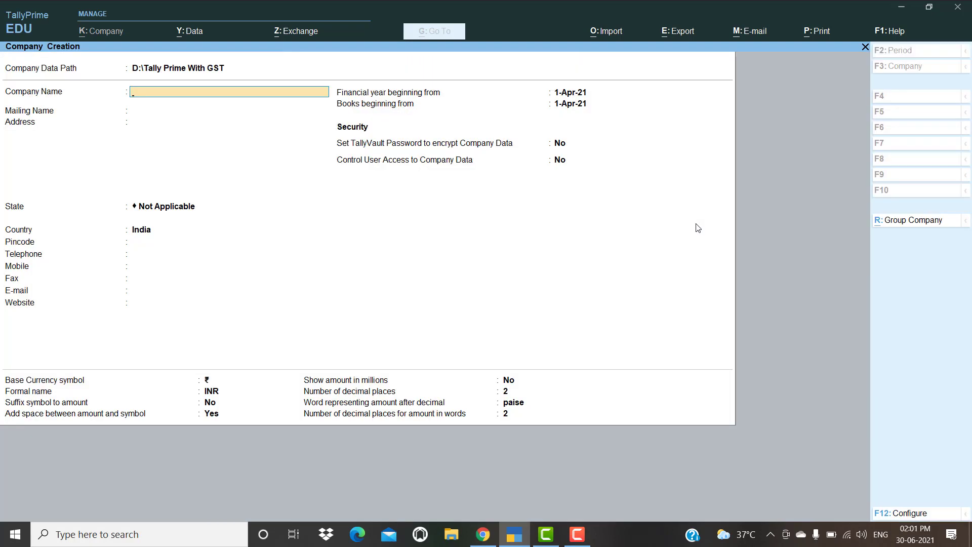
Name the company ABC LTD, leave its address blank and set the state to Andhra Pradesh
text(ABC LTD)
key(Return)
key(Return)
key(Return)
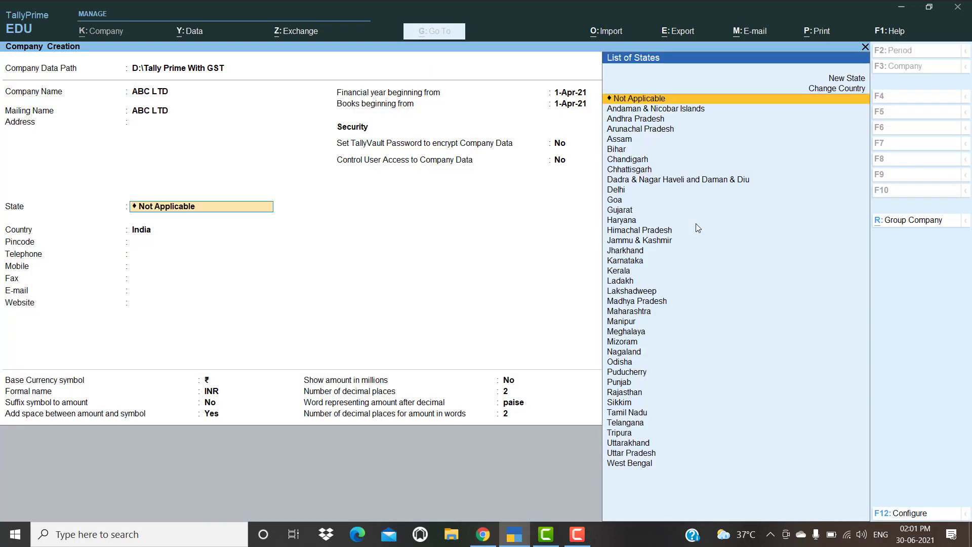
key(Down)
key(Down)
key(Return)
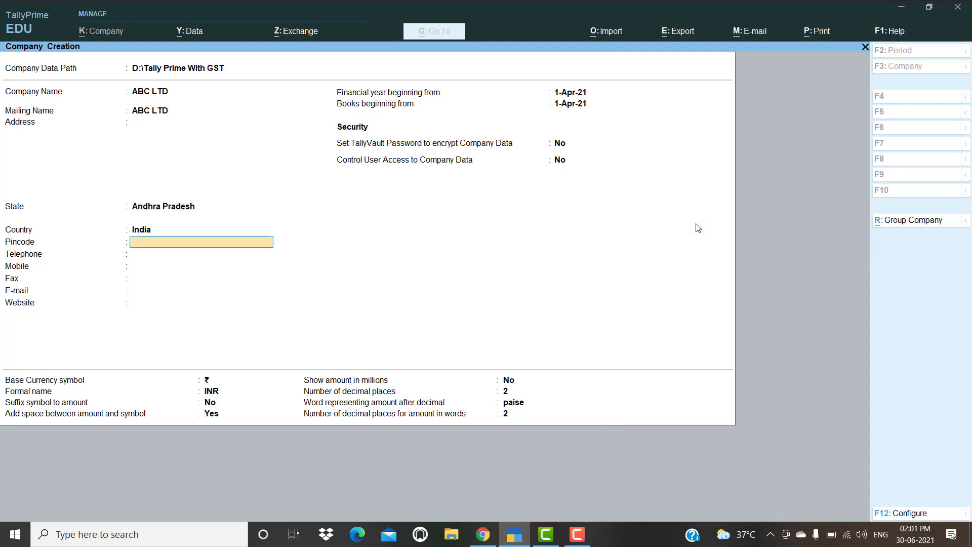
Keep the default contact, financial year, security and currency settings and save the new company
key(Return)
key(Return)
key(Return)
key(Return)
key(Return)
key(Return)
key(Return)
key(Return)
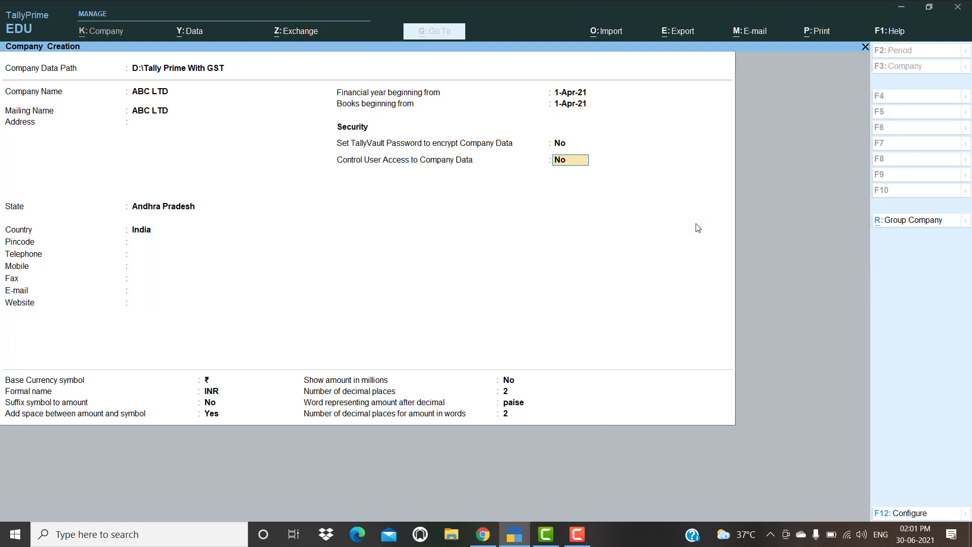
key(Return)
key(Return)
key(Return)
key(Return)
key(Return)
key(Return)
key(Return)
key(Return)
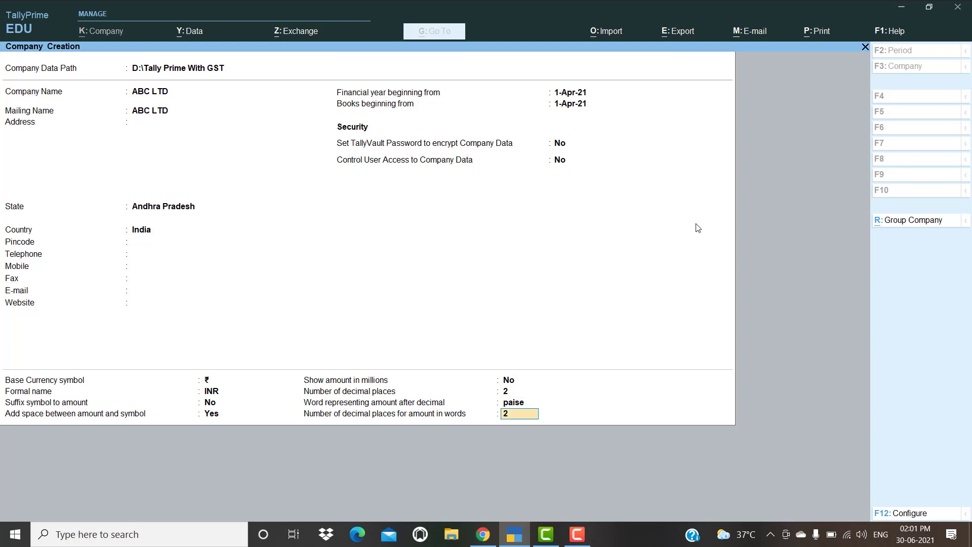
key(Return)
key(Return)
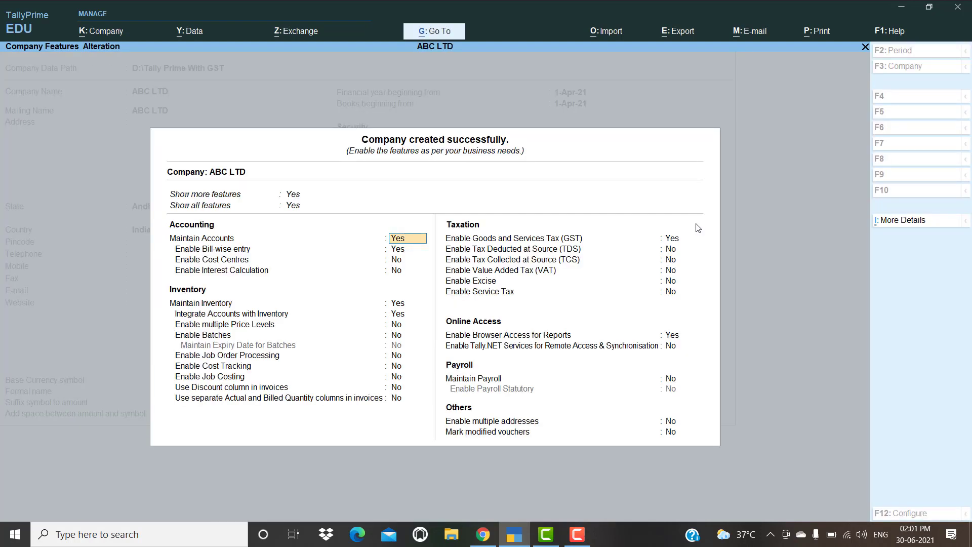
Disable bill-wise entry for ABC LTD, keeping the other accounting and inventory features at their defaults
key(Return)
text(N)
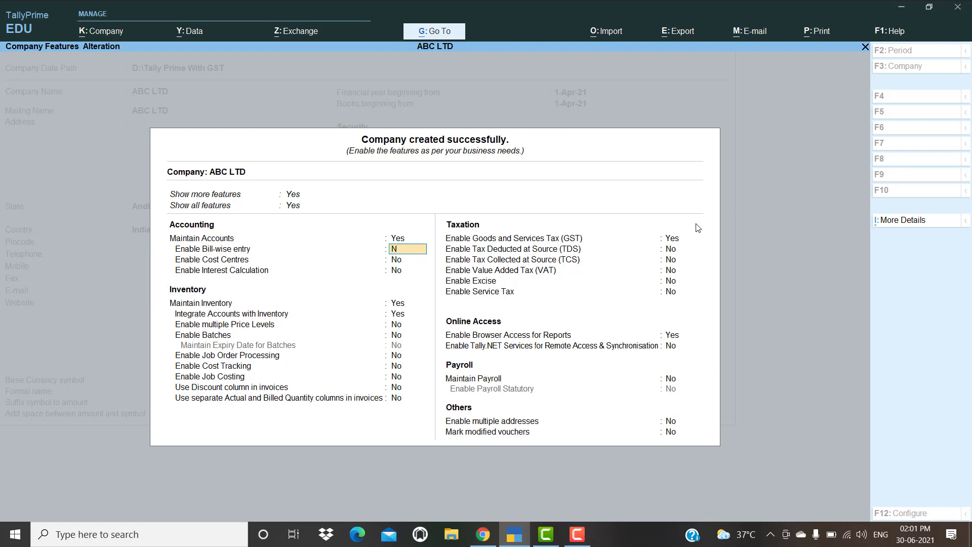
key(Return)
key(Return)
key(Return)
key(Return)
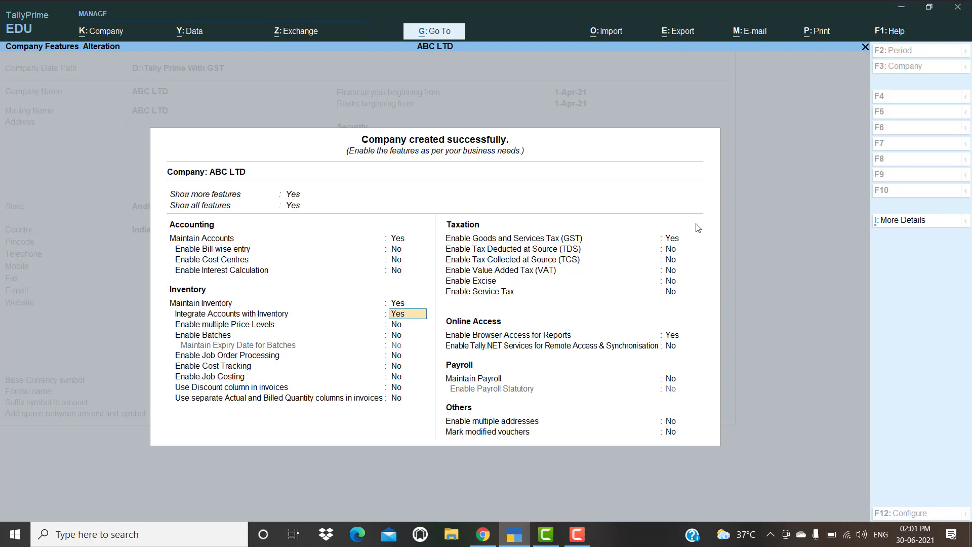
key(Return)
key(Return)
key(Return)
key(Return)
key(Return)
key(Return)
key(Return)
key(Return)
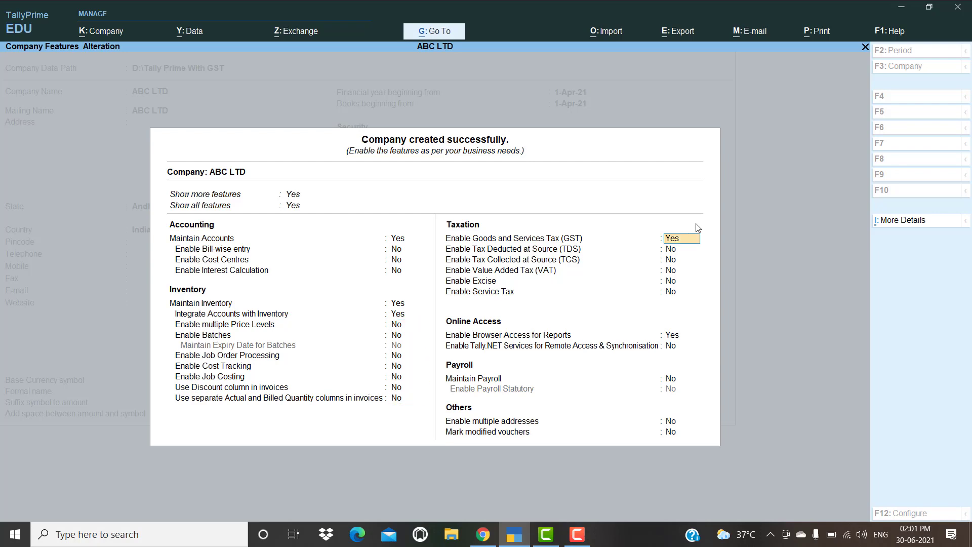
With GST enabled, enter state code 37 as the company's GSTIN/UIN and accept the GST details with the remaining defaults
key(Return)
key(Return)
key(Return)
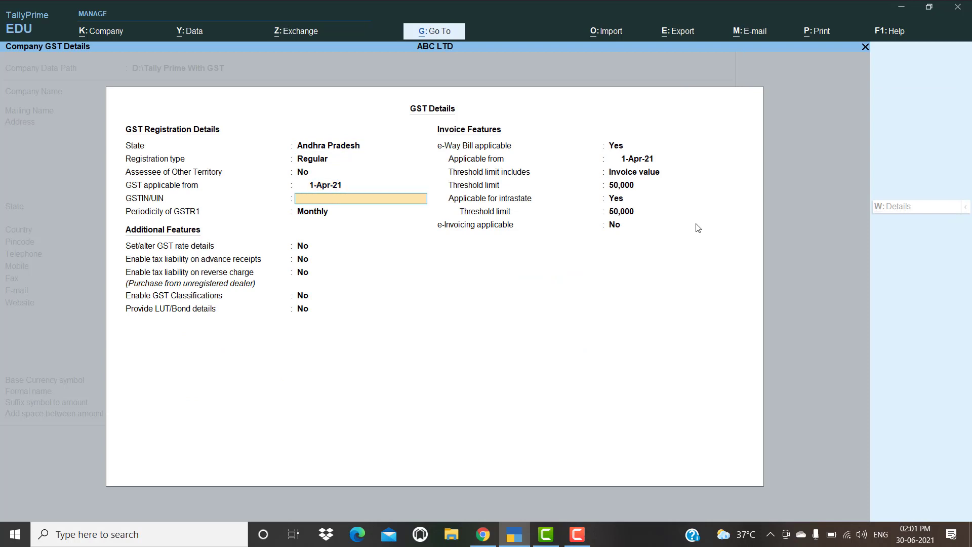
text(37)
key(Return)
key(Return)
key(Return)
key(Return)
key(Return)
key(Return)
key(Return)
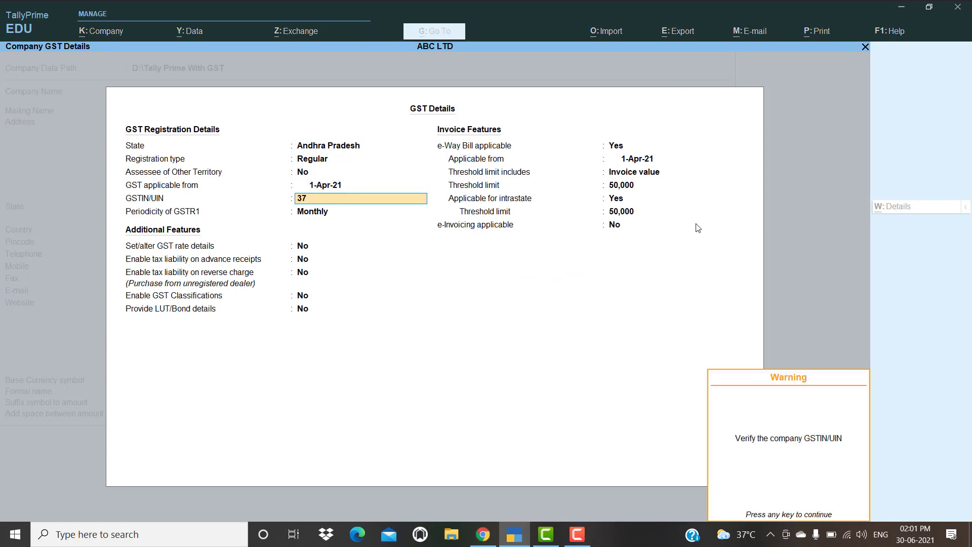
key(Return)
key(Return)
key(Return)
key(Return)
key(Return)
key(Return)
key(Return)
key(Return)
Keep the remaining taxation features of ABC LTD at No and accept the company features
key(Return)
key(Return)
key(Return)
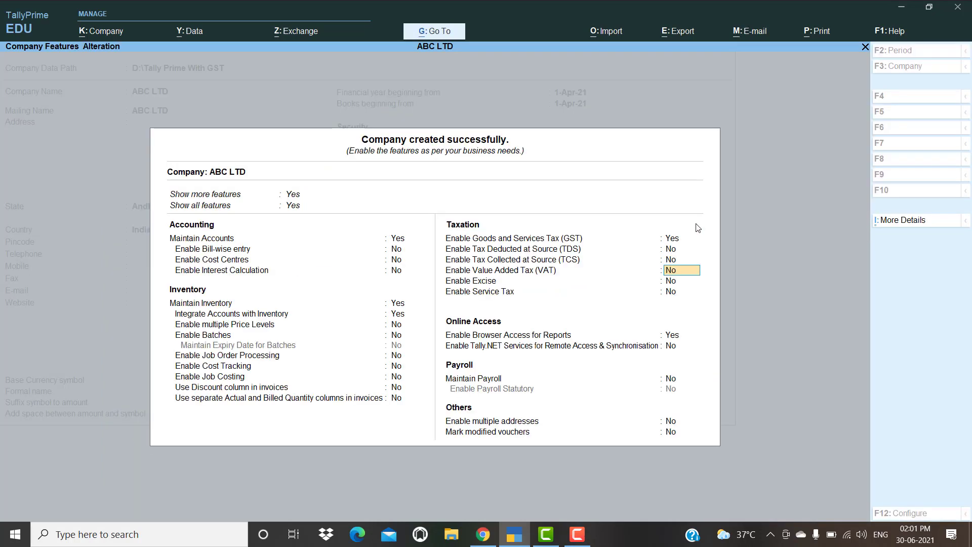
key(Return)
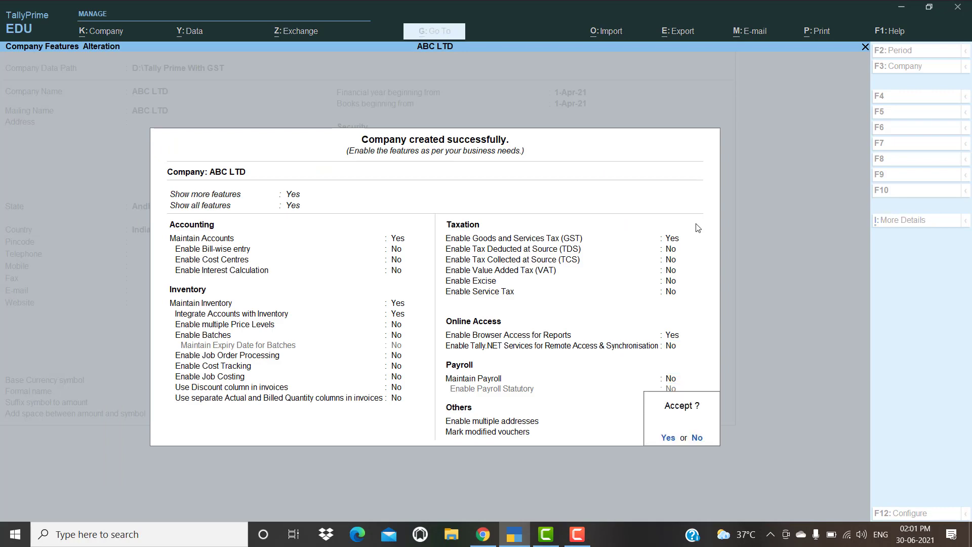
key(Return)
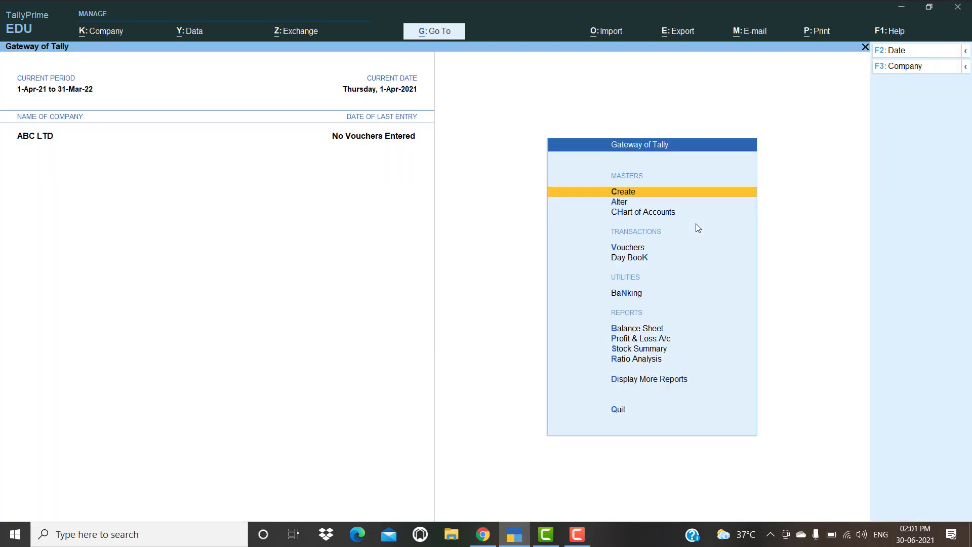
Start a new ledger named Purchase and place it under the Purchase Accounts group
key(Return)
key(Down)
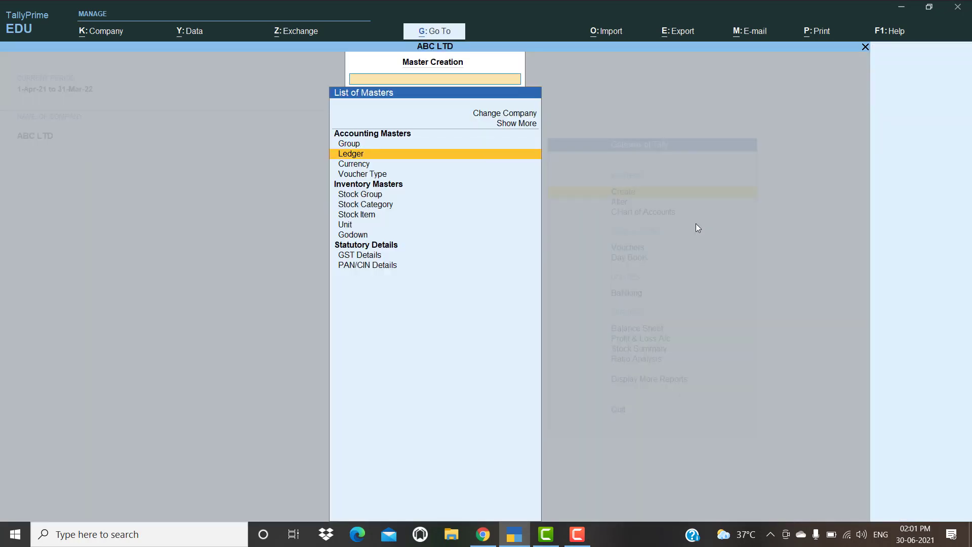
key(Return)
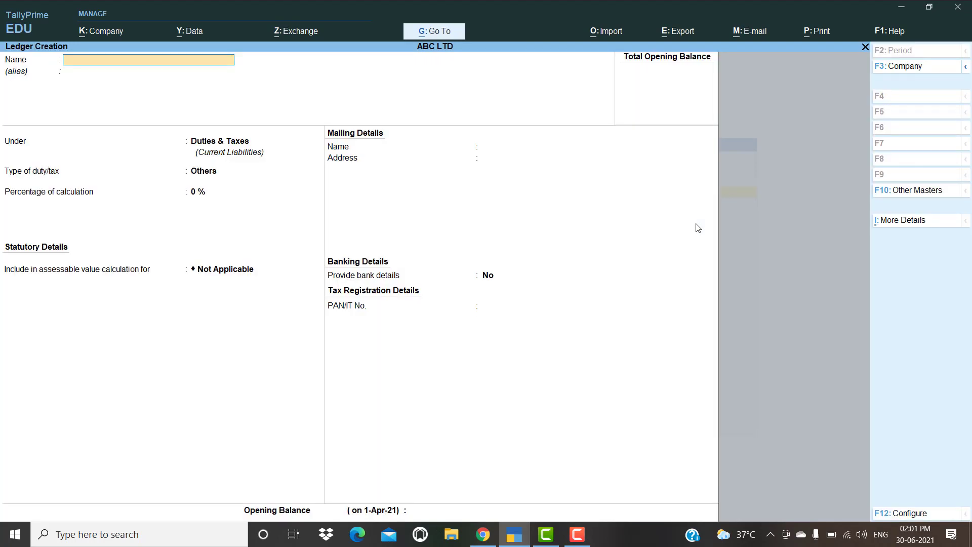
text(Purchase)
key(Return)
key(Return)
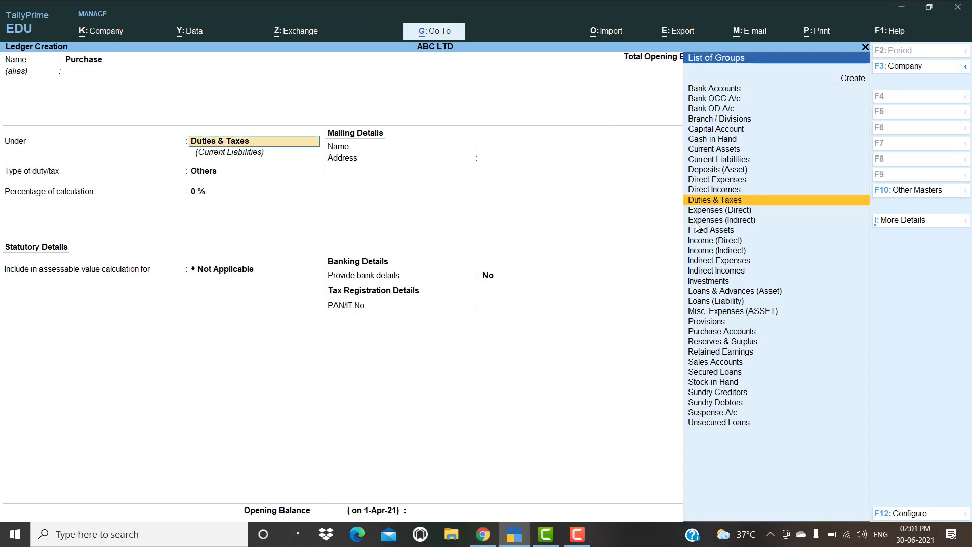
text(Pu)
key(Return)
Keep GST applicable for the Purchase ledger, set its type of supply to Goods and save it
key(Return)
key(Return)
key(Return)
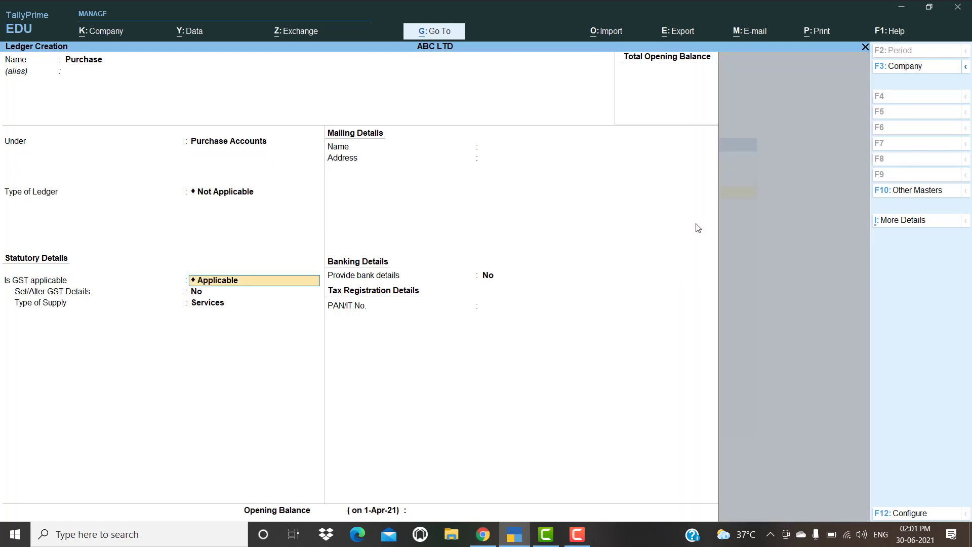
key(Up)
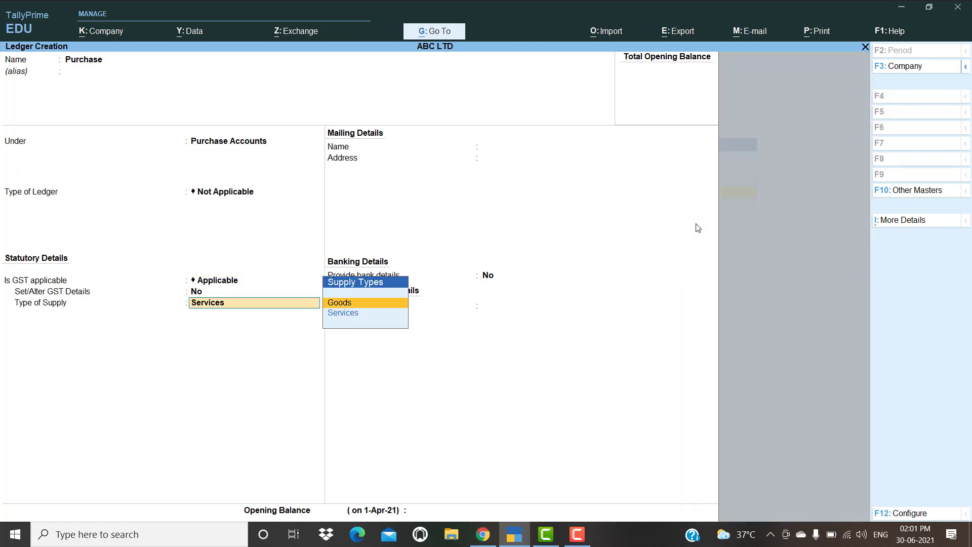
key(Return)
key(Return)
key(Return)
key(Return)
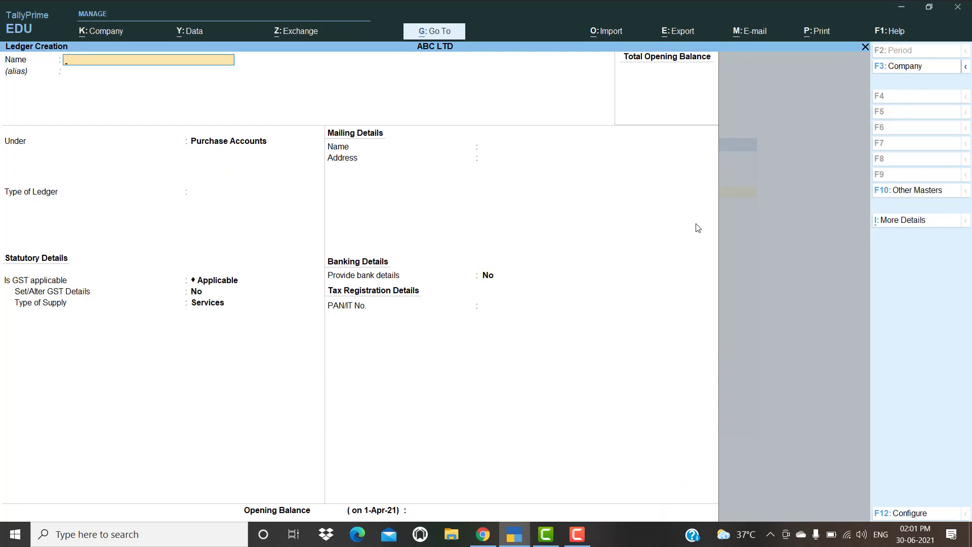
Start a ledger named Latha Traders (Supplier) under the Sundry Creditors group
text(Latha Traders (Supplier))
key(Return)
text(Su)
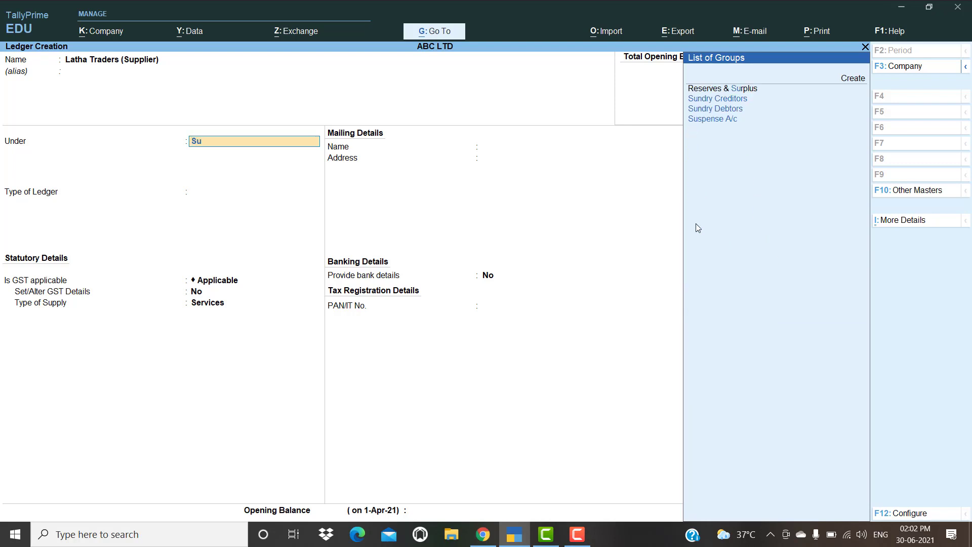
text(n)
key(Return)
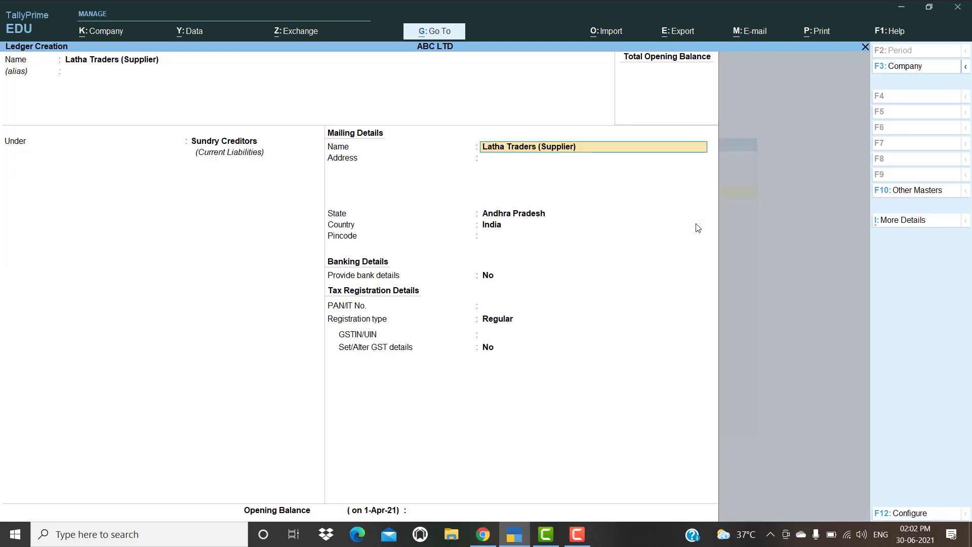
Keep the supplier's mailing details and Regular registration, enter state code 37 as its GSTIN/UIN and save the ledger
key(Return)
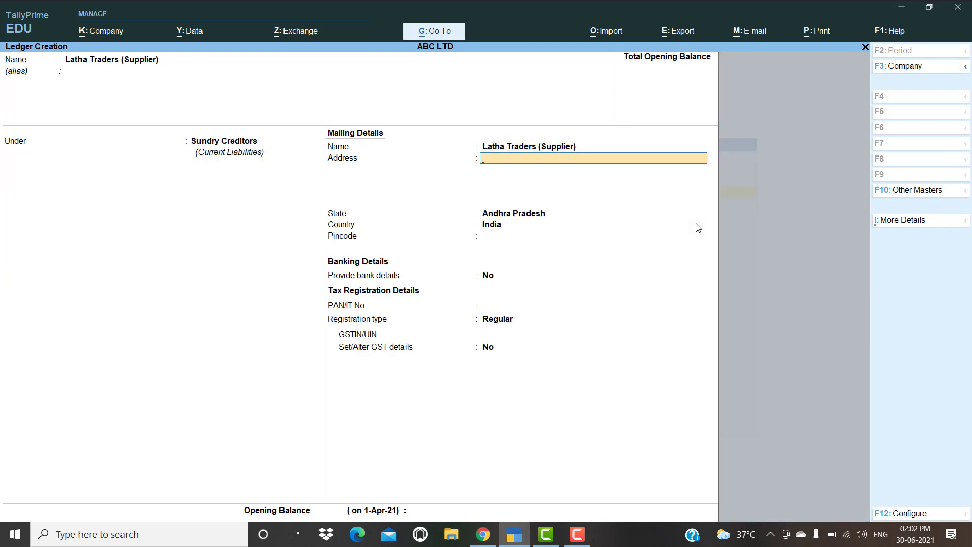
key(Return)
key(Return)
key(Return)
key(Return)
key(Return)
key(Return)
key(Return)
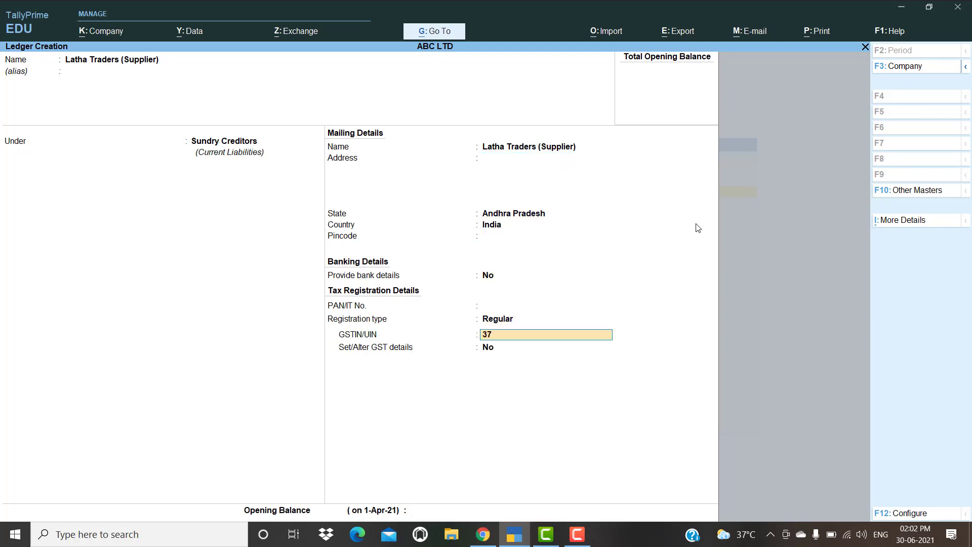
key(Return)
key(Return)
key(Return)
key(Return)
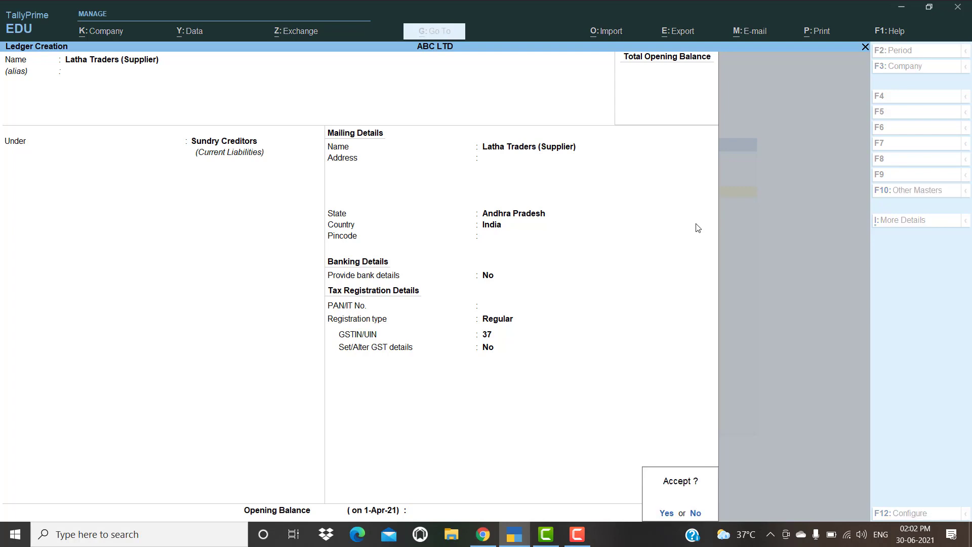
key(Return)
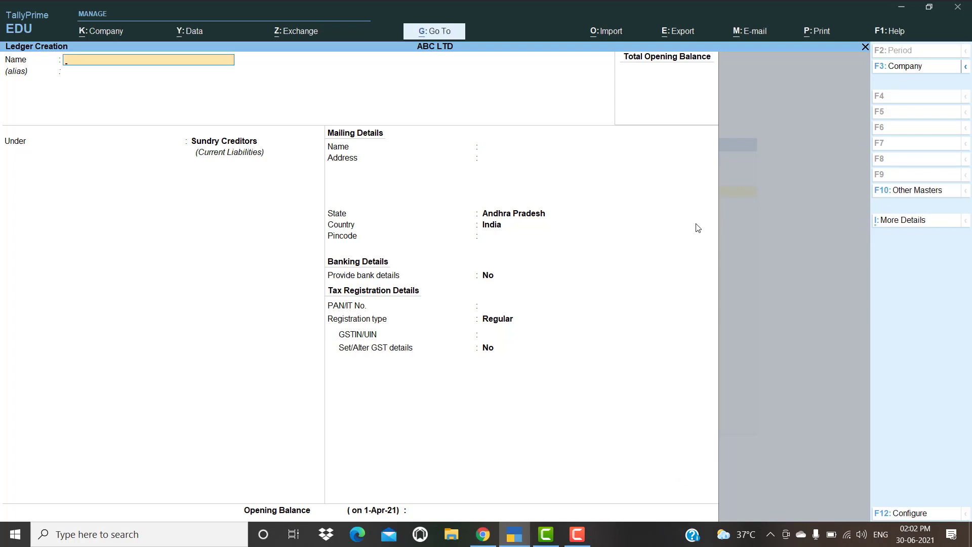
Create a CGST ledger under Duties & Taxes with duty type GST and tax type Central Tax
text(CGST)
key(Return)
text(Du)
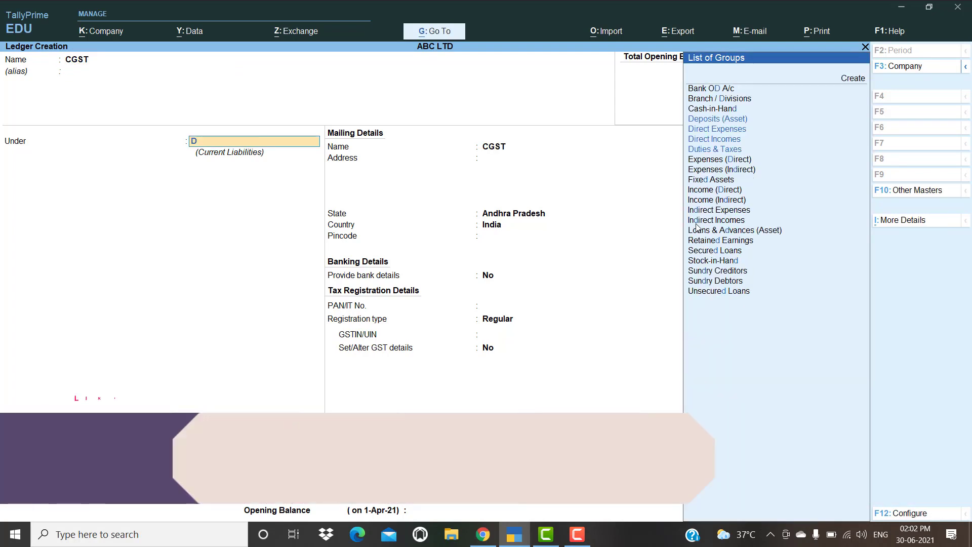
key(Return)
key(Up)
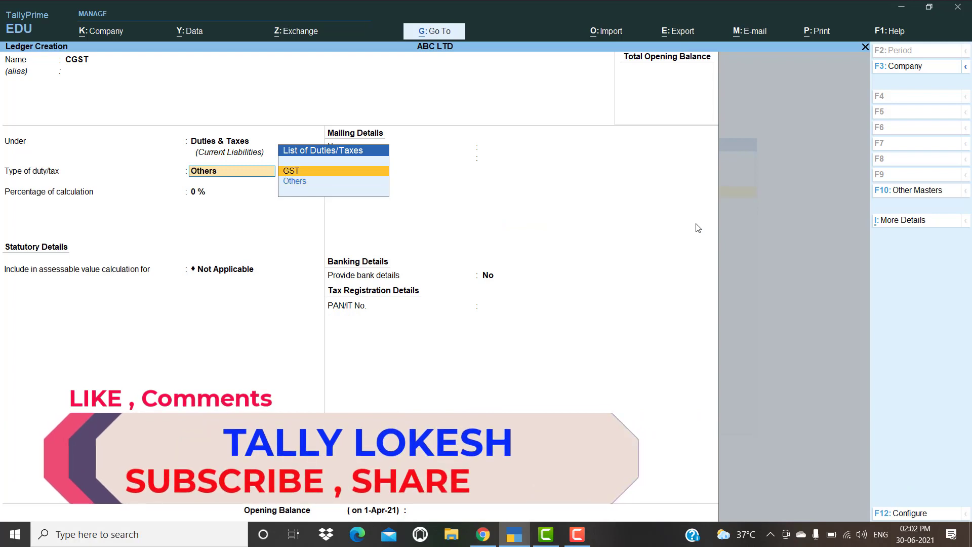
key(Return)
key(Return)
key(Return)
key(Return)
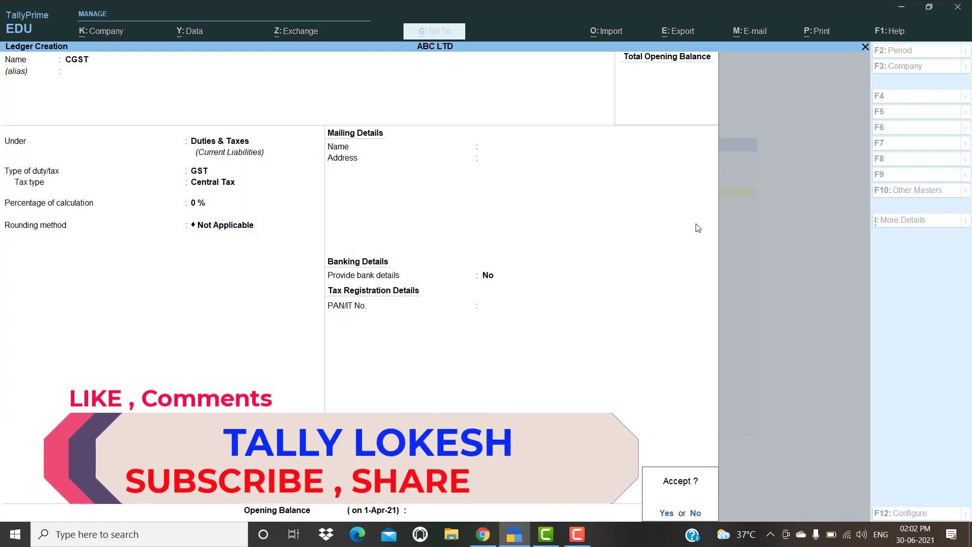
key(Return)
Start an SGST ledger under Duties & Taxes with the type of duty/tax set to GST
text(SGST)
key(Return)
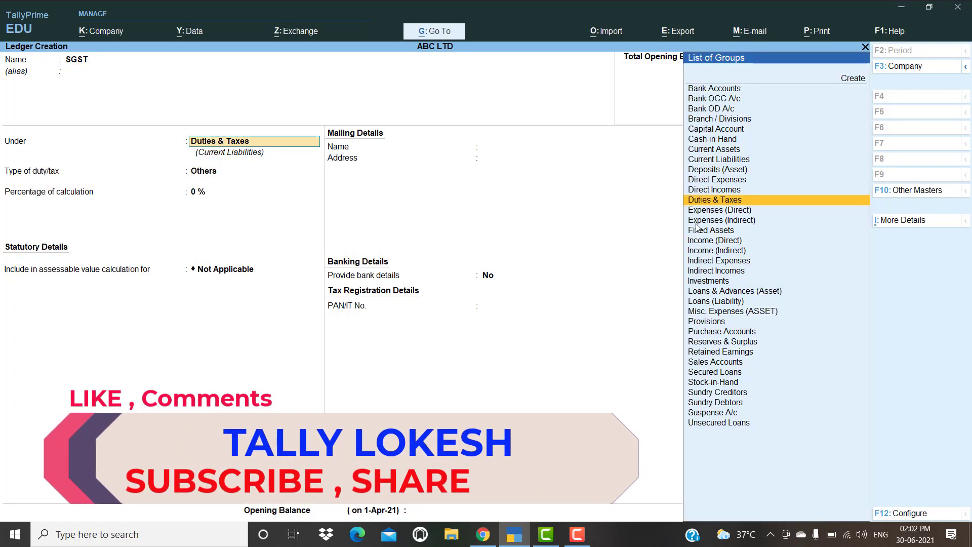
key(Return)
key(Up)
key(Return)
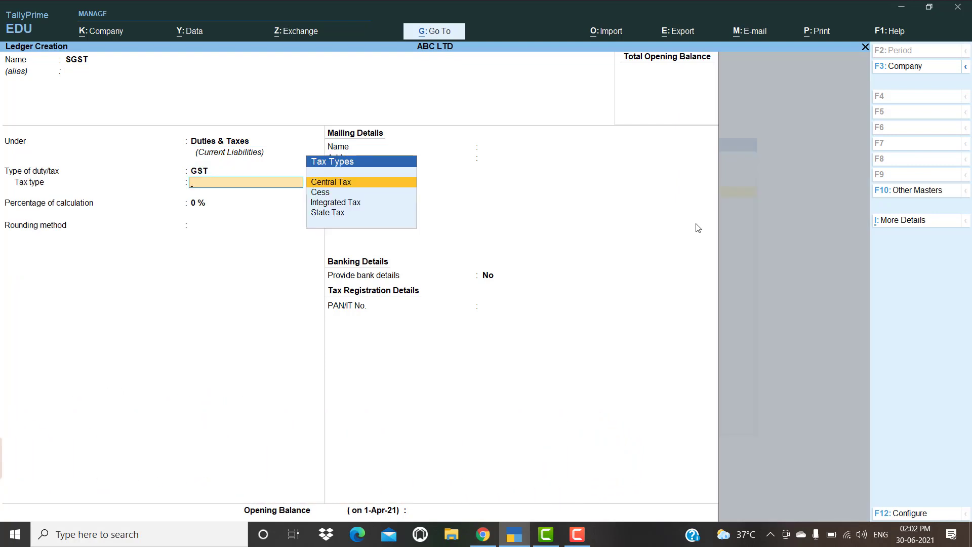
Set the SGST ledger's tax type to State Tax, keep rounding Not Applicable and save it
key(Down)
key(Down)
key(Down)
key(Return)
key(Return)
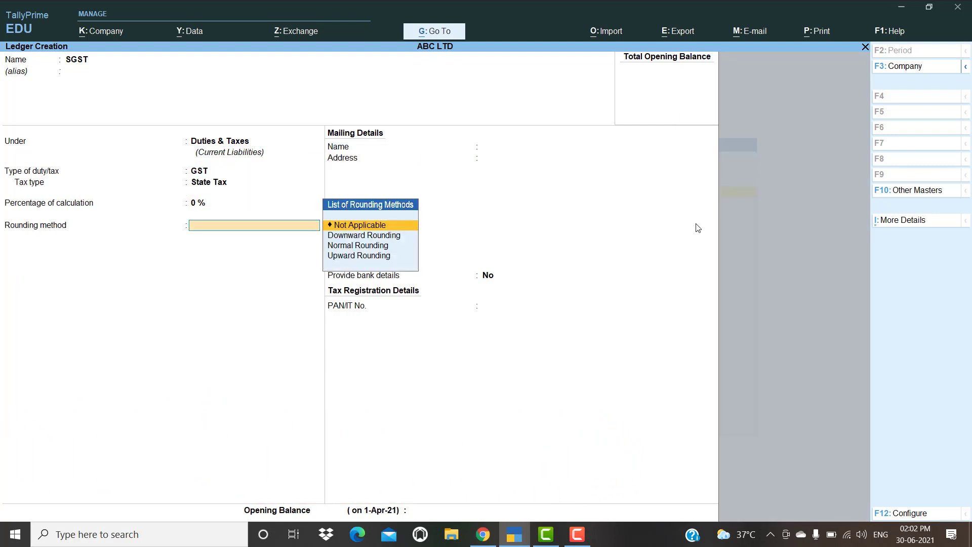
key(Return)
key(Return)
key(Return)
key(Return)
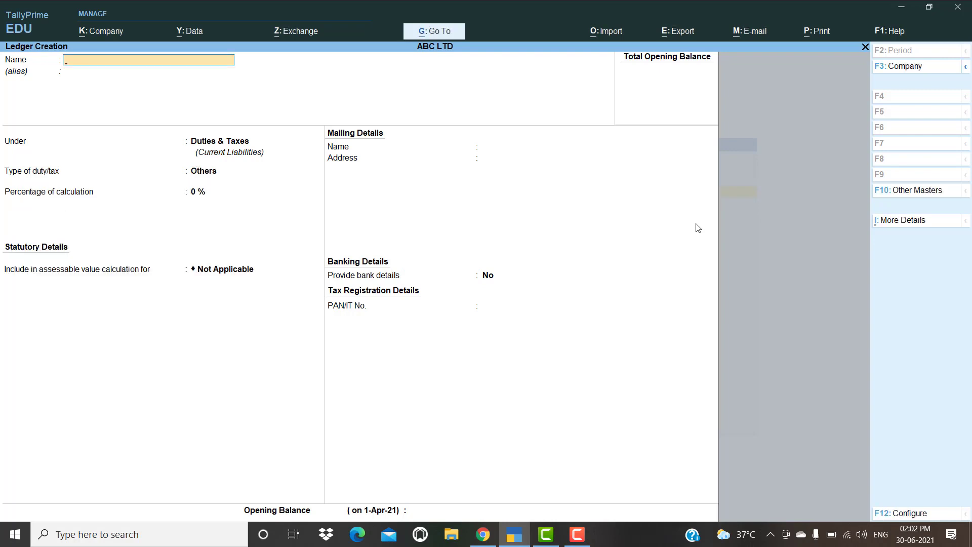
Leave ledger creation and create a simple unit with the symbol nos and the unit quantity code NOS-NUMBERS
key(Escape)
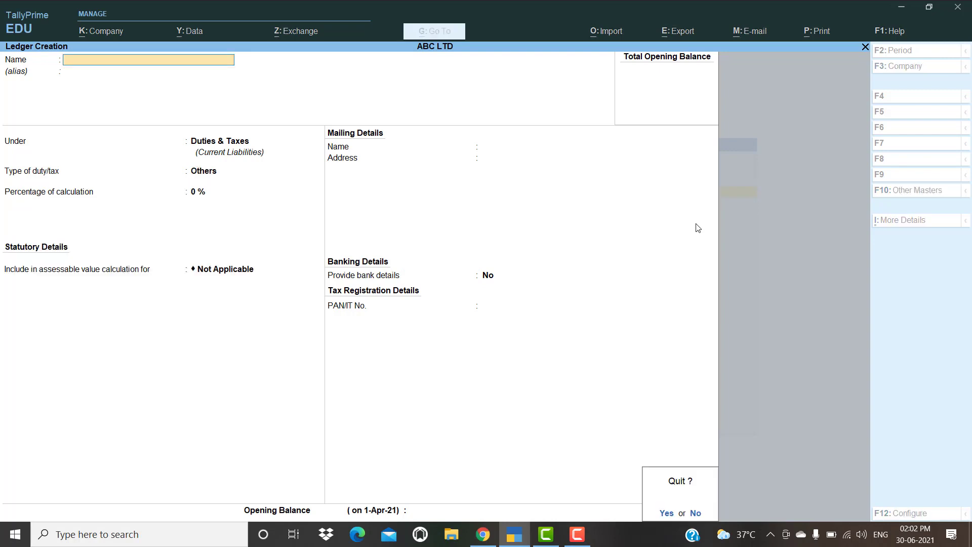
key(Return)
key(Down)
key(Down)
key(Down)
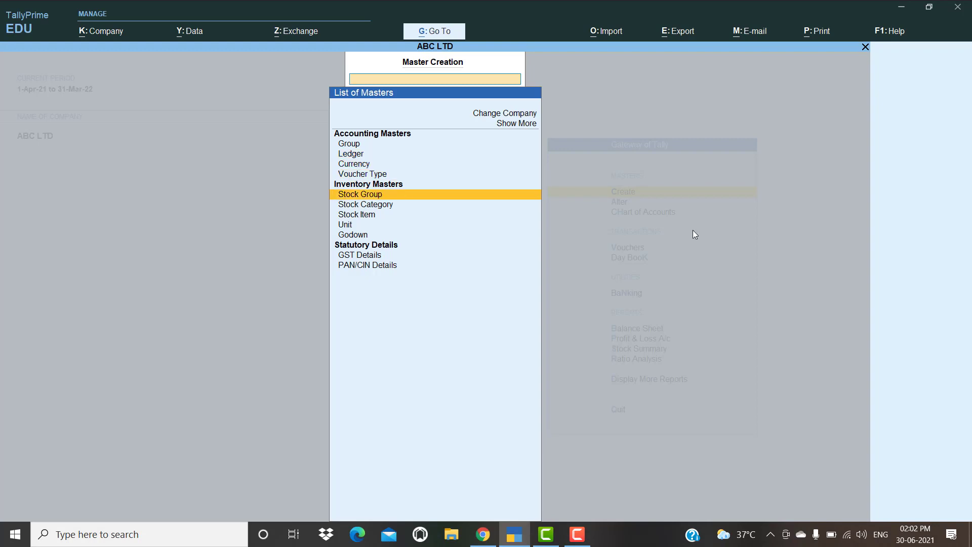
key(Down)
key(Down)
key(Down)
key(Return)
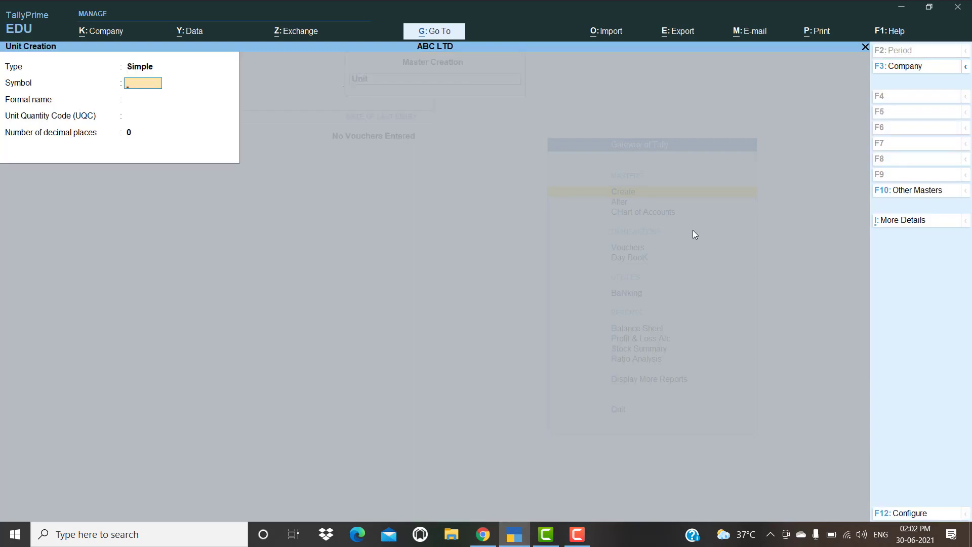
text(nos)
key(Return)
key(Return)
text(n)
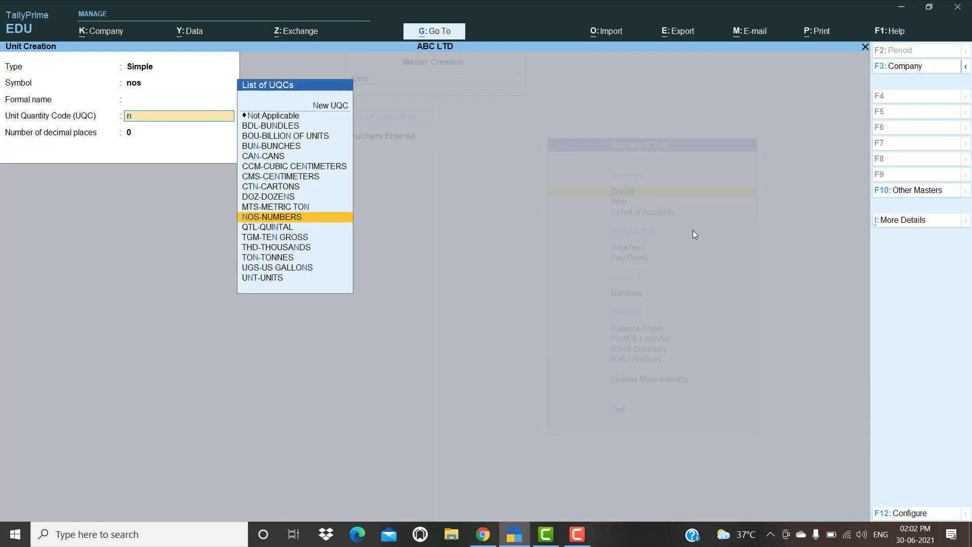
text(o)
key(Return)
key(Return)
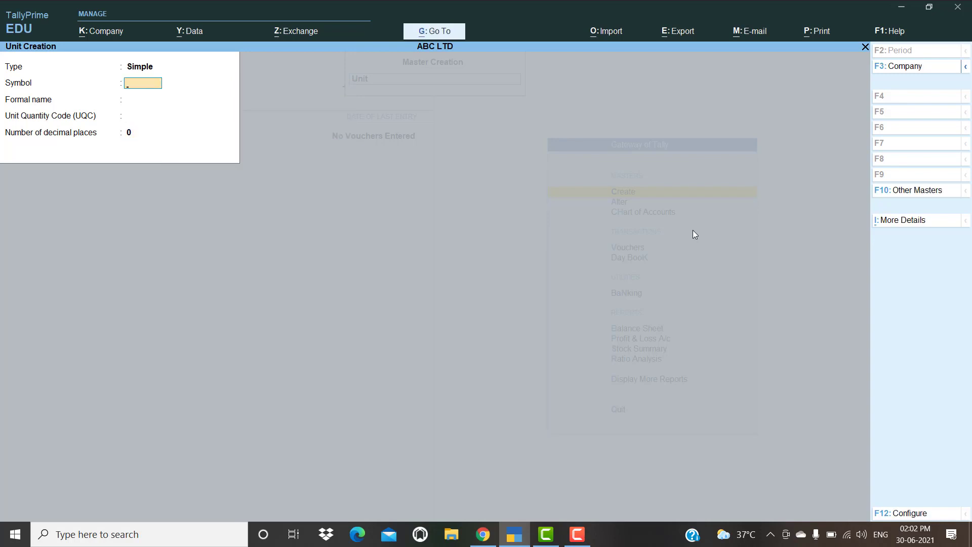
Start a stock item named Vivo under Primary with nos as its unit and GST set to Applicable
key(Escape)
key(Up)
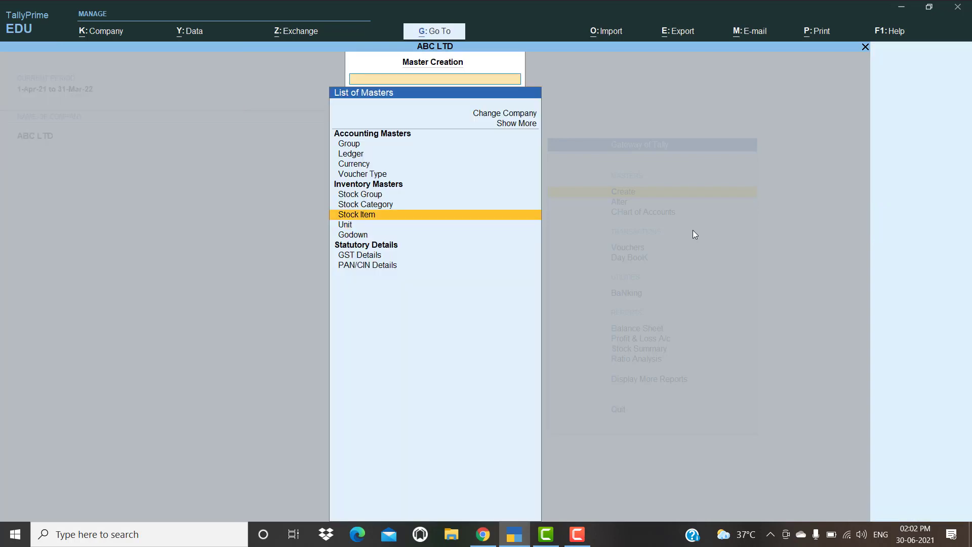
key(Return)
text(Vi)
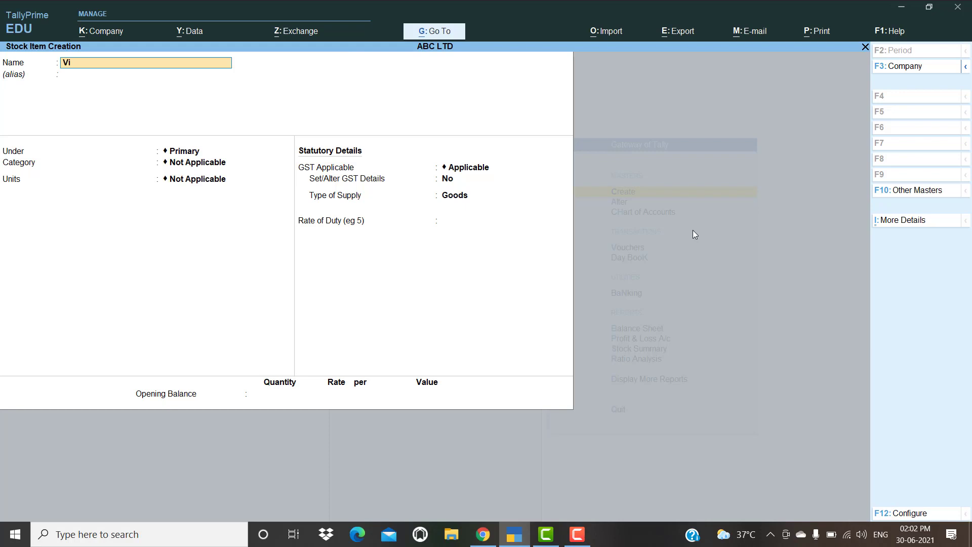
key(Return)
key(Return)
key(Return)
key(Return)
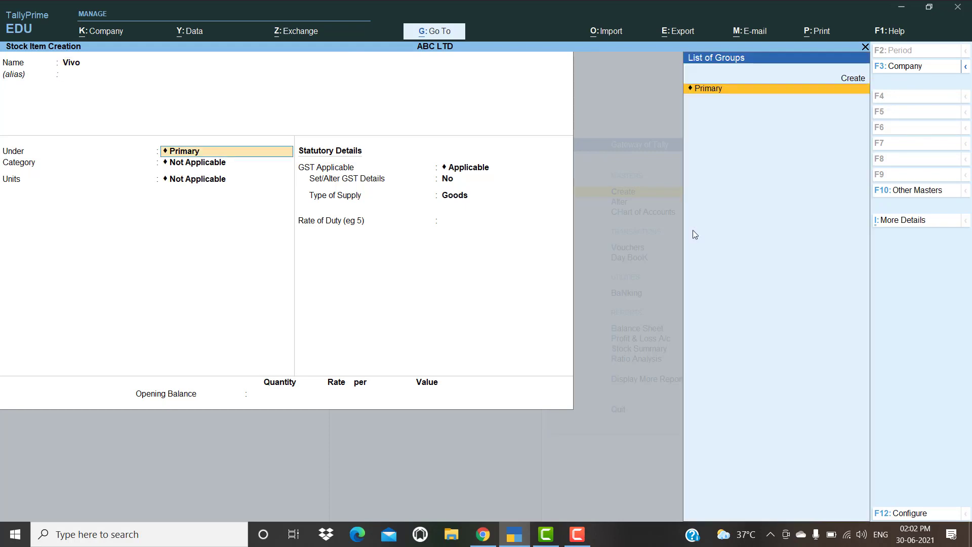
key(Down)
key(Return)
key(Return)
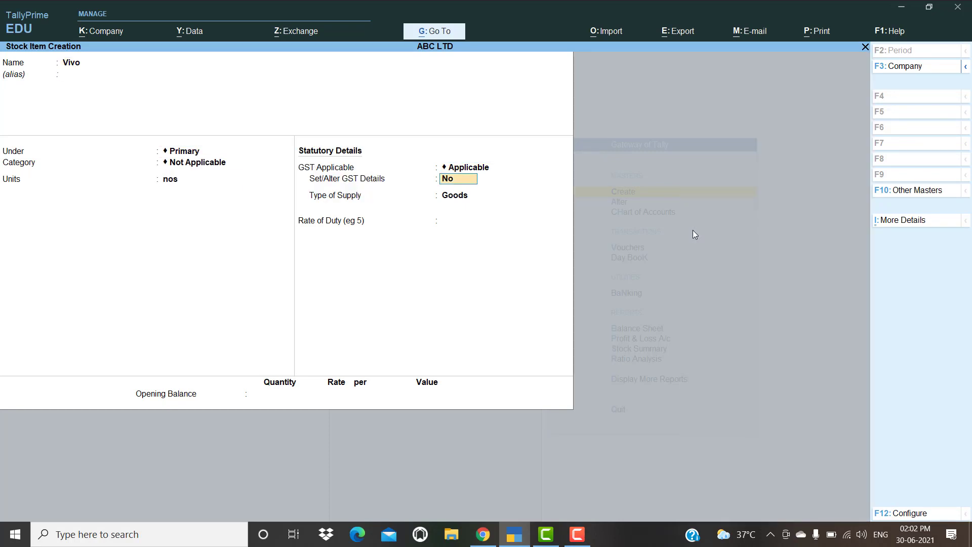
Enable the GST details for Vivo, applicable from 1-Apr-21, with HSN/SAC 789545, calculation On Value and taxability Taxable
text(y)
key(Return)
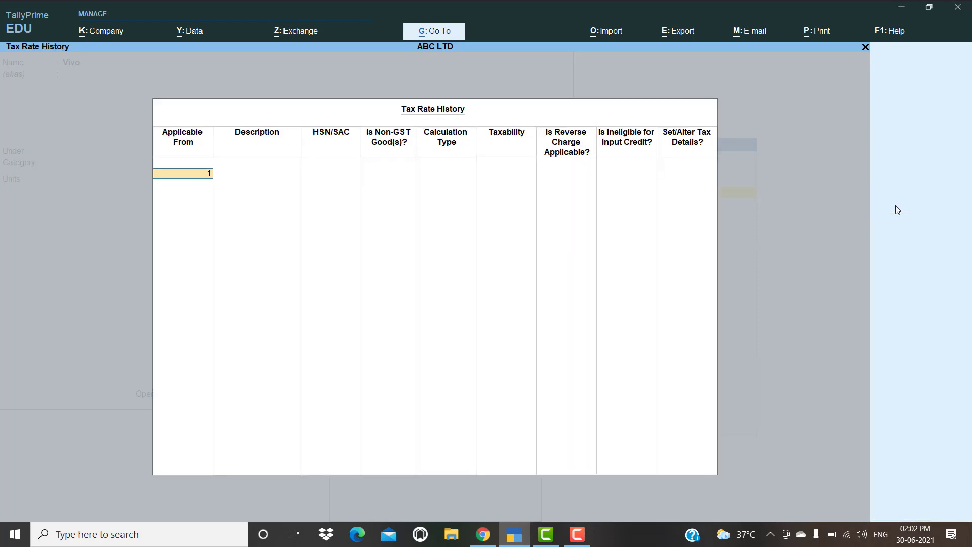
text(-4)
key(Return)
key(Return)
text(78)
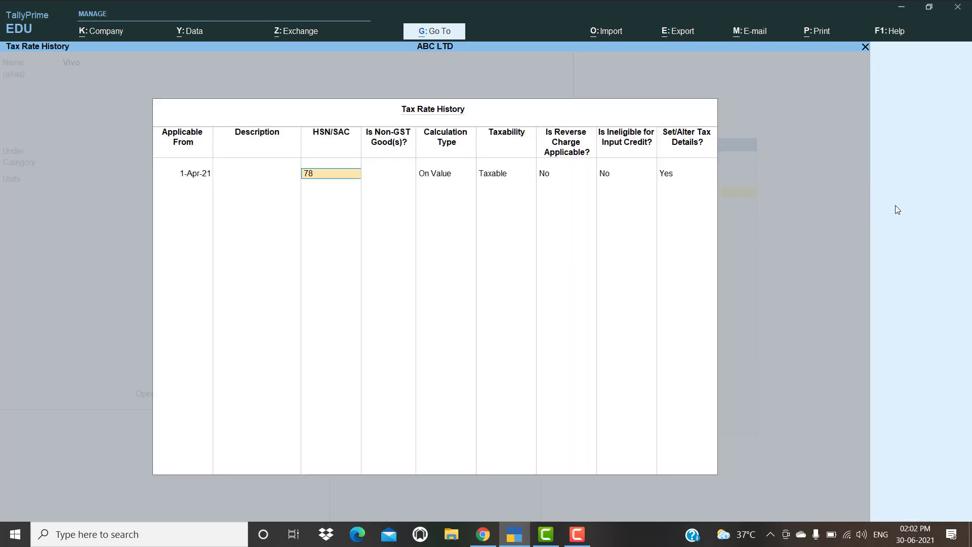
text(9545)
key(Return)
key(Return)
key(Return)
key(Return)
key(Return)
key(Return)
key(Return)
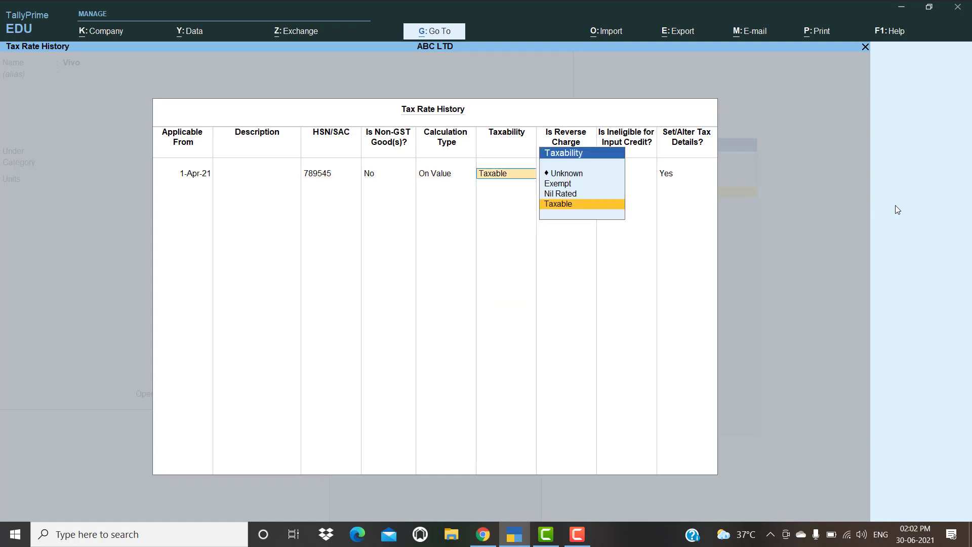
Set Vivo's integrated tax rate to 18% and accept the GST rate details
text(18)
key(Return)
key(Return)
key(Return)
key(Return)
key(Return)
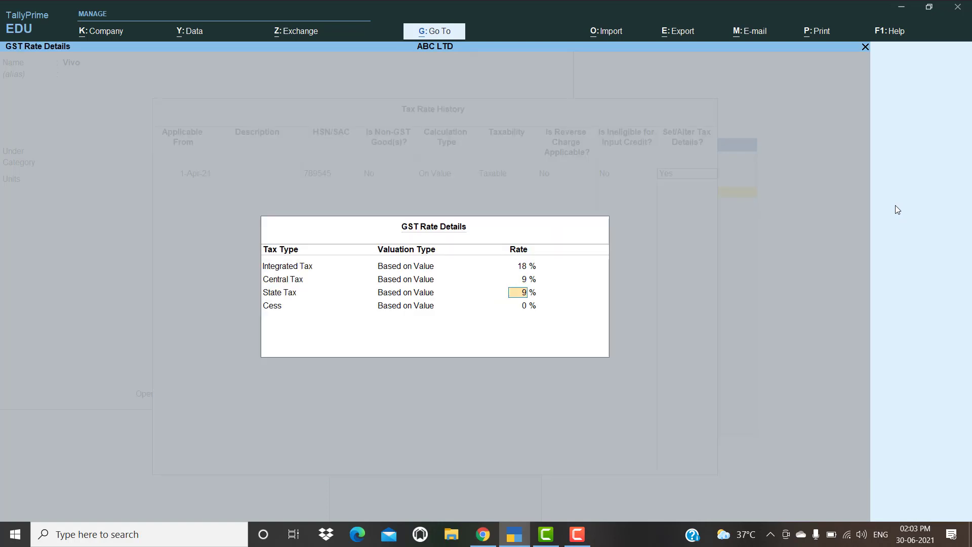
key(Return)
key(Return)
key(Return)
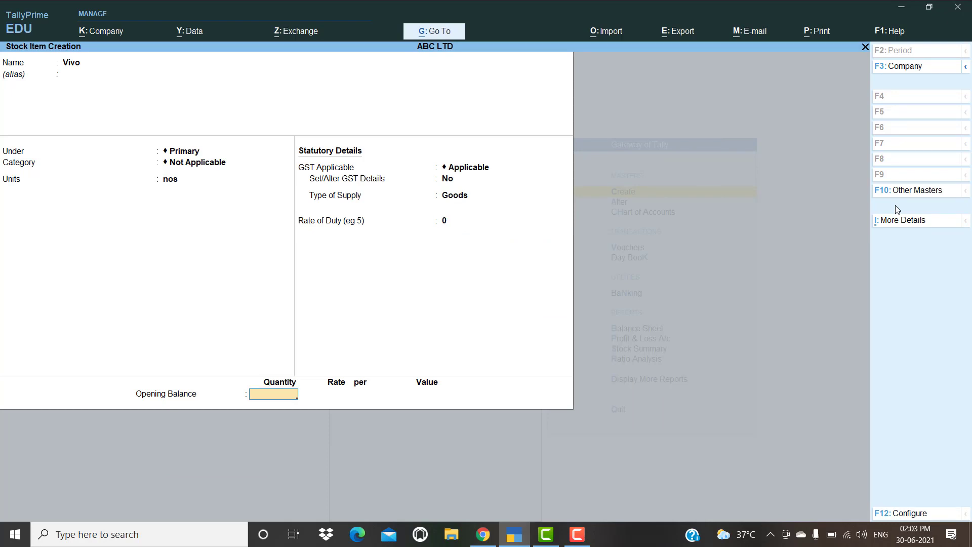
Enter an opening quantity of 50 nos for Vivo without a value, save the stock item and leave master creation
text(50)
key(Return)
key(Return)
key(Return)
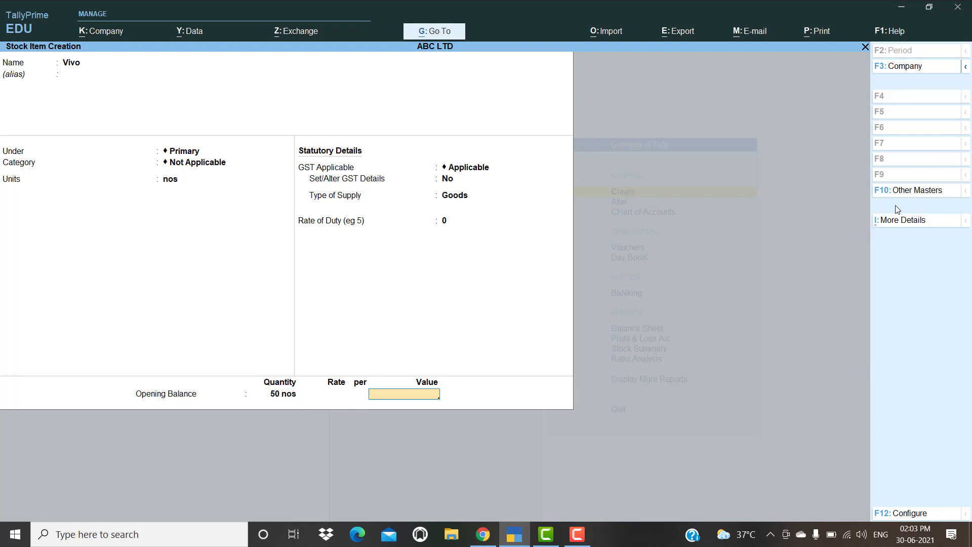
key(Return)
key(Return)
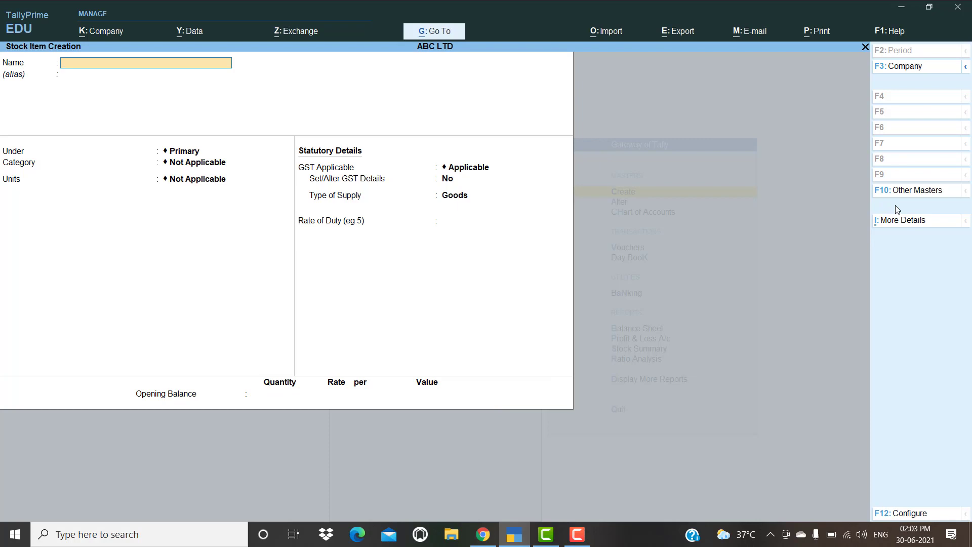
key(Escape)
key(Return)
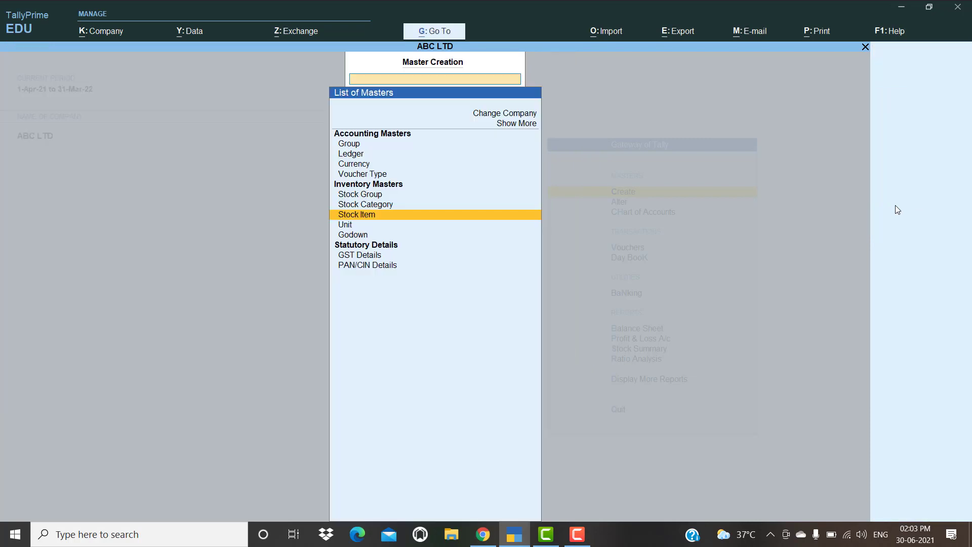
key(Escape)
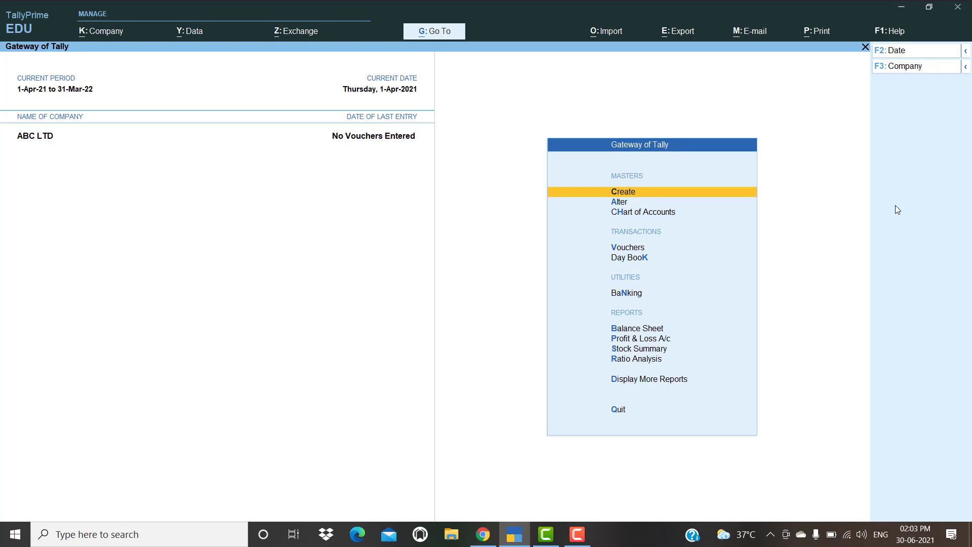
Open voucher entry and list the other voucher types, including the inactive ones
key(Down)
key(Down)
key(Down)
key(Return)
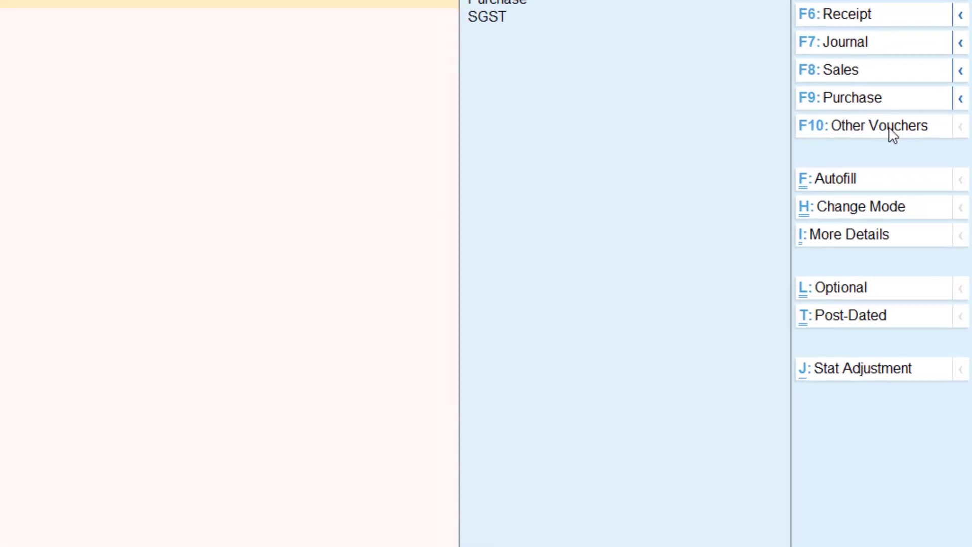
click(891, 129)
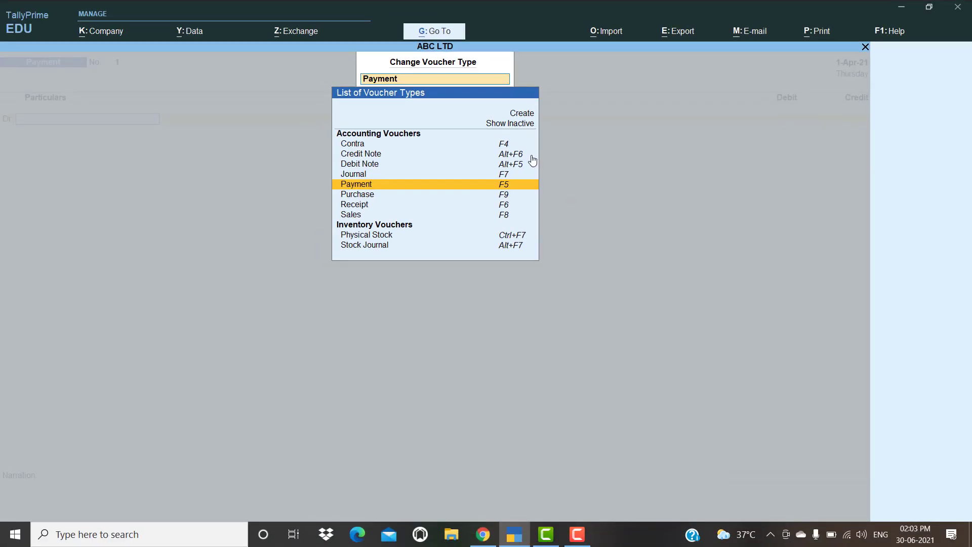
click(512, 127)
Look through the full list of voucher types for a purchase quotation type and leave voucher entry
key(Down)
key(Down)
key(Down)
key(Down)
key(Down)
key(Down)
key(Down)
key(Down)
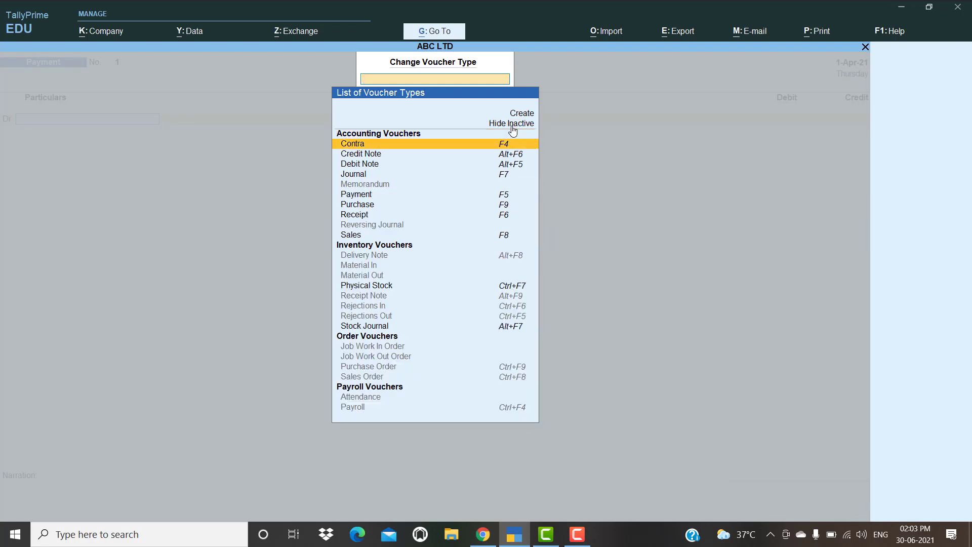
key(Down)
key(Down)
key(Down)
key(Down)
key(Down)
key(Down)
key(Down)
key(Down)
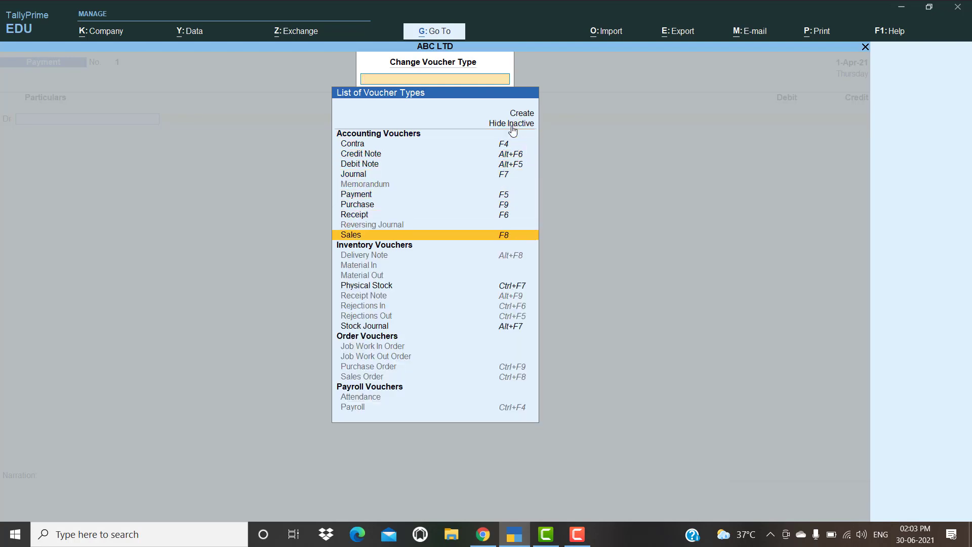
key(Down)
key(Down)
key(Down)
key(Down)
key(Down)
key(Down)
key(Down)
key(Down)
key(Down)
key(Down)
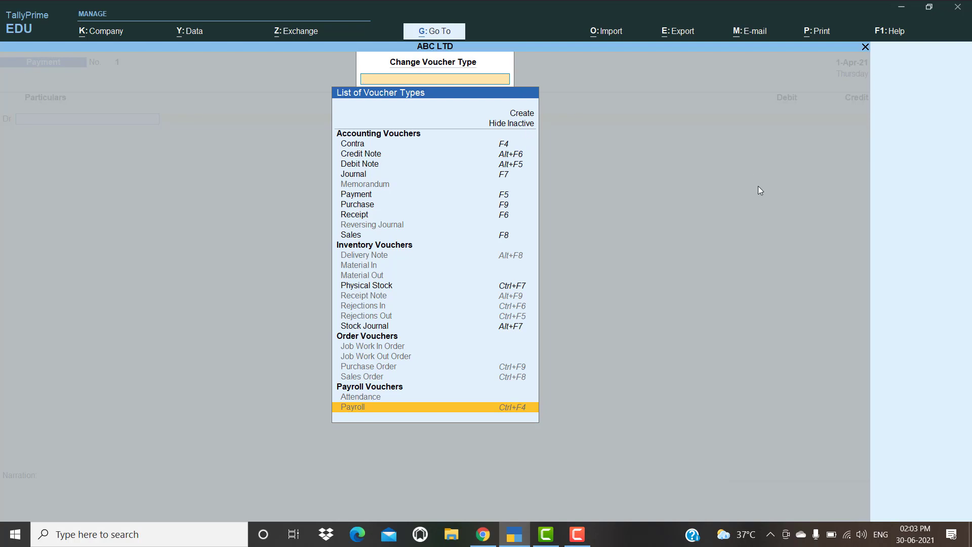
key(Escape)
key(Escape)
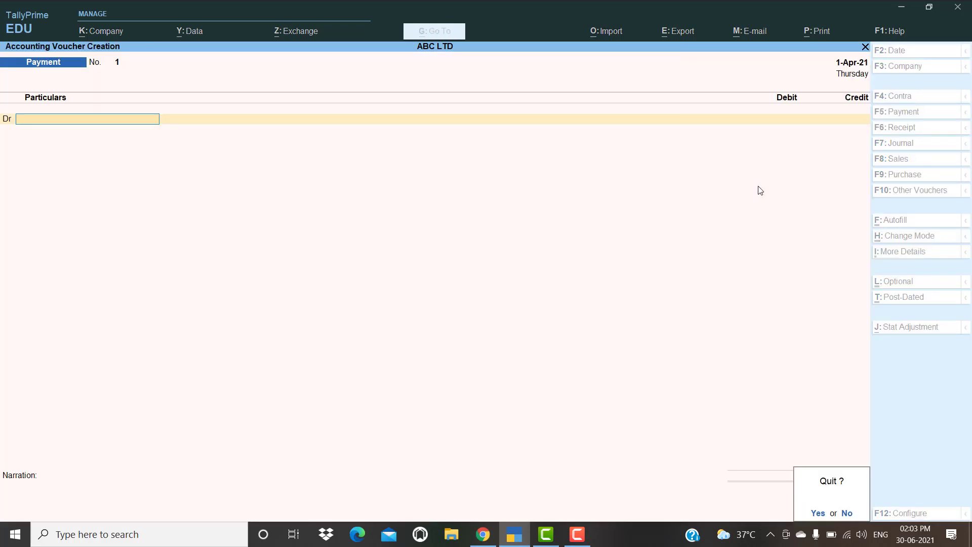
key(Return)
Start creating a new voucher type among the accounting masters
key(Up)
key(Up)
key(Up)
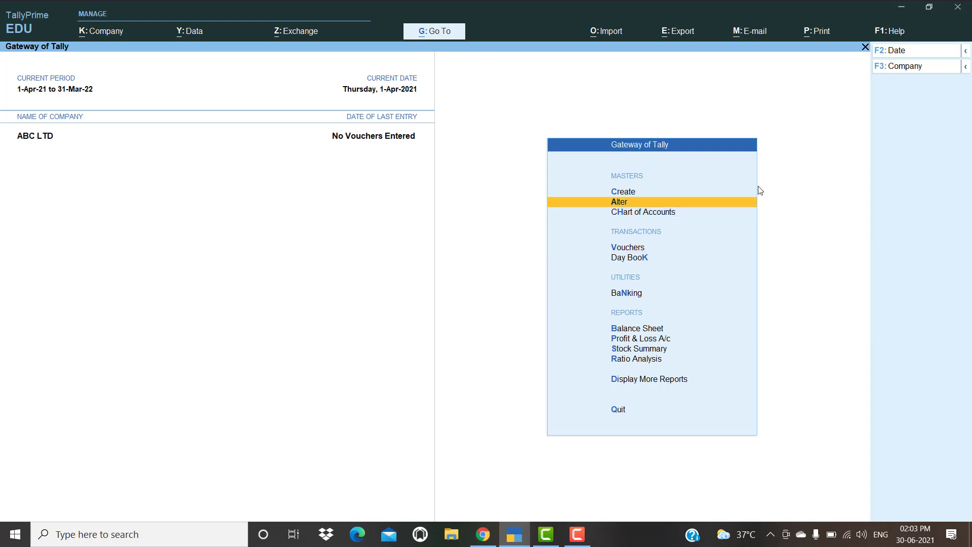
key(Return)
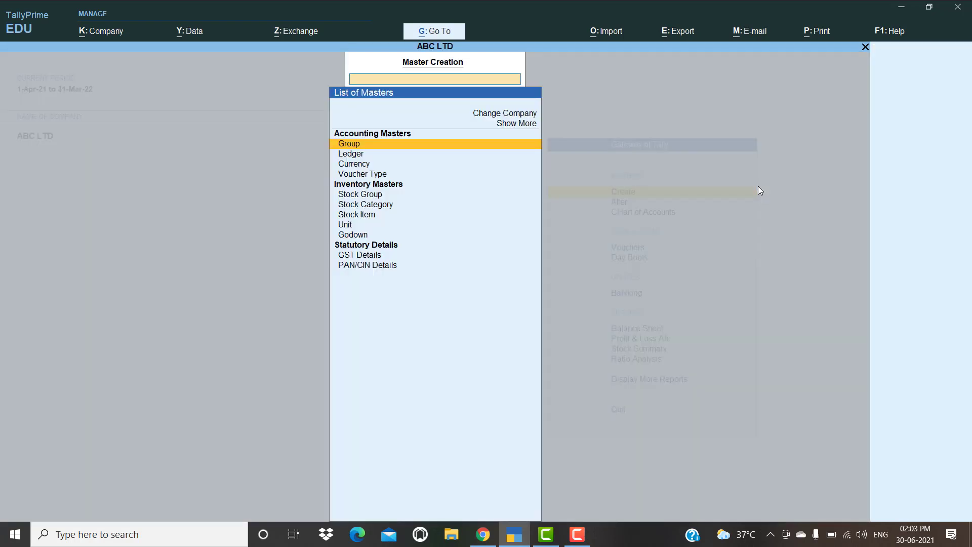
key(Down)
key(Down)
key(Down)
key(Return)
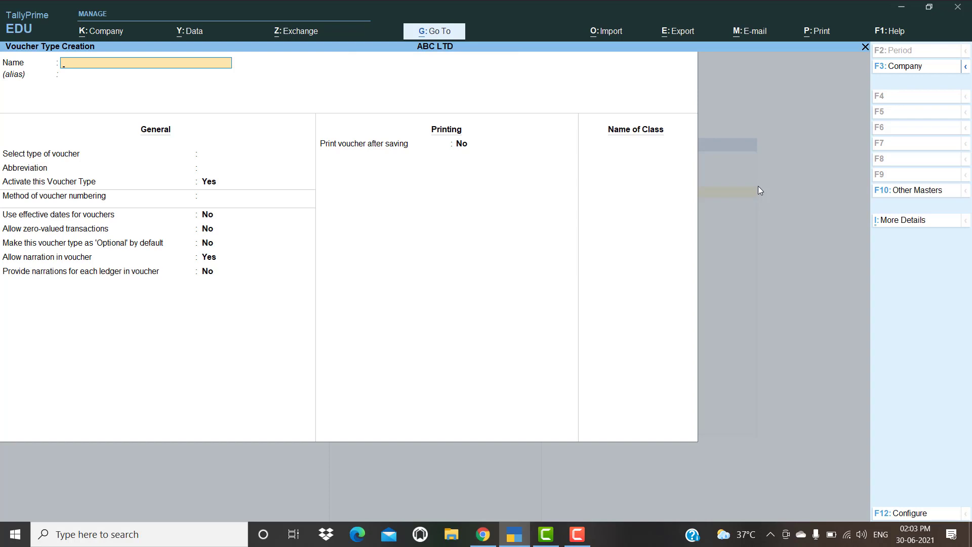
Try to name the new voucher type Purchase Quotation
text(Purchase Quotation)
key(Return)
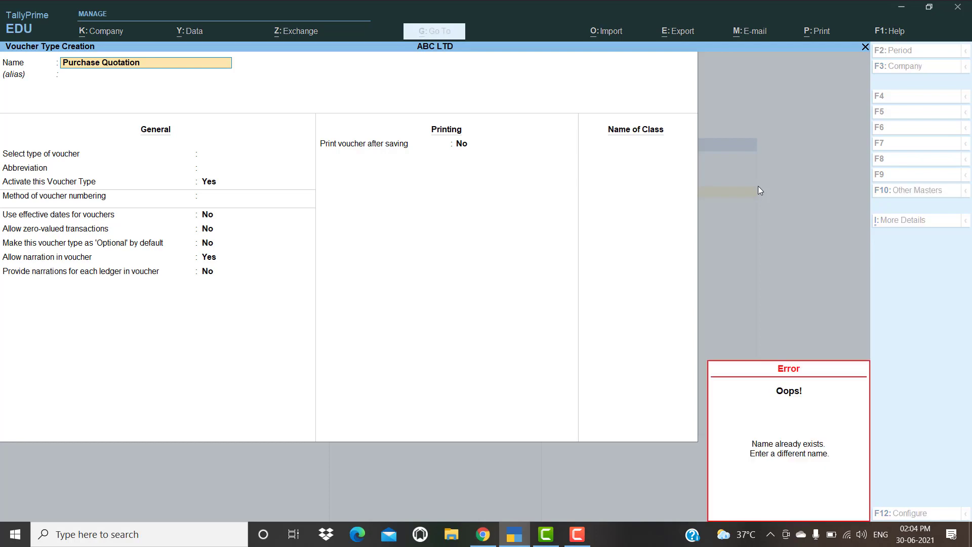
key(Escape)
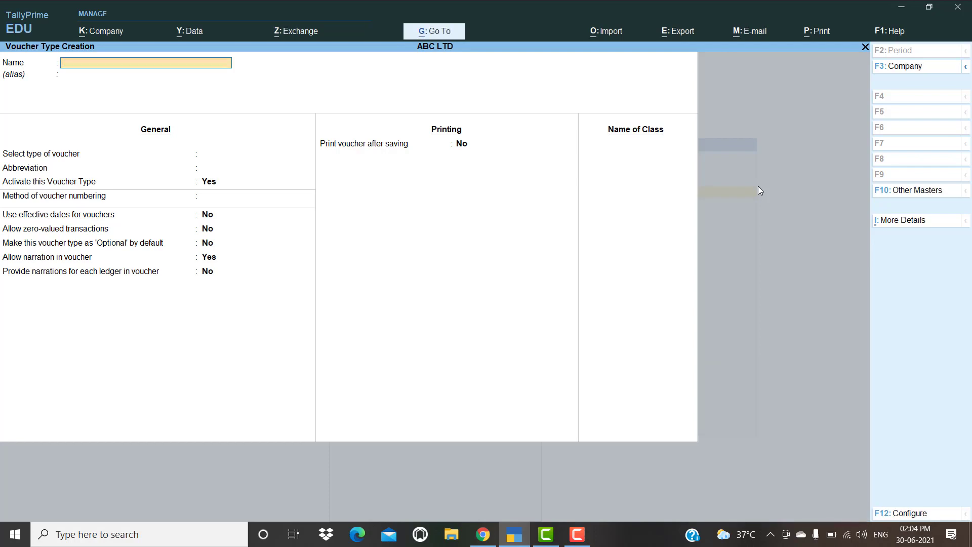
Name the new voucher type Purchase Quotation1 and base it on the Purchase Order voucher type
text(O)
key(BackSpace)
text(Purchase q)
key(BackSpace)
text(QUA)
key(BackSpace)
key(BackSpace)
text(uotatio)
key(BackSpace)
text(ion1)
key(Return)
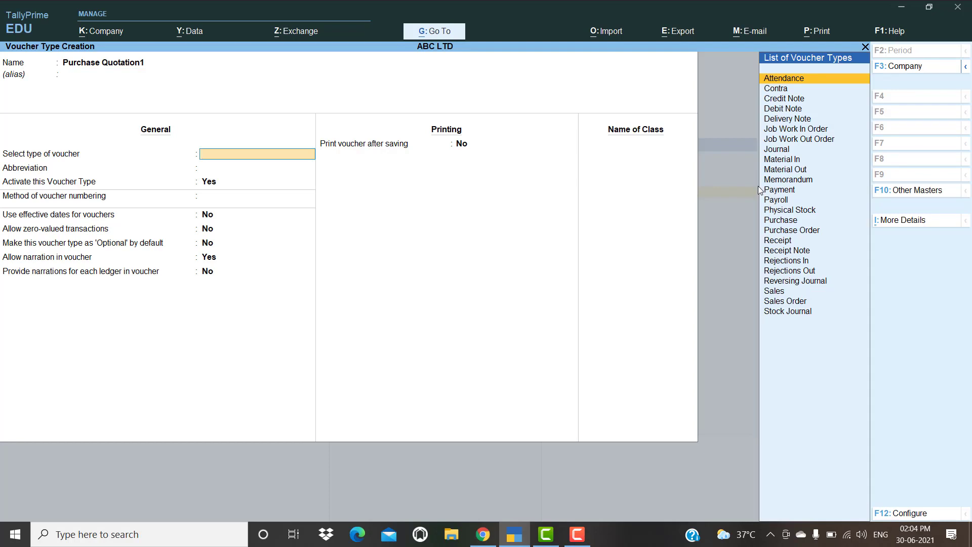
text(Pur)
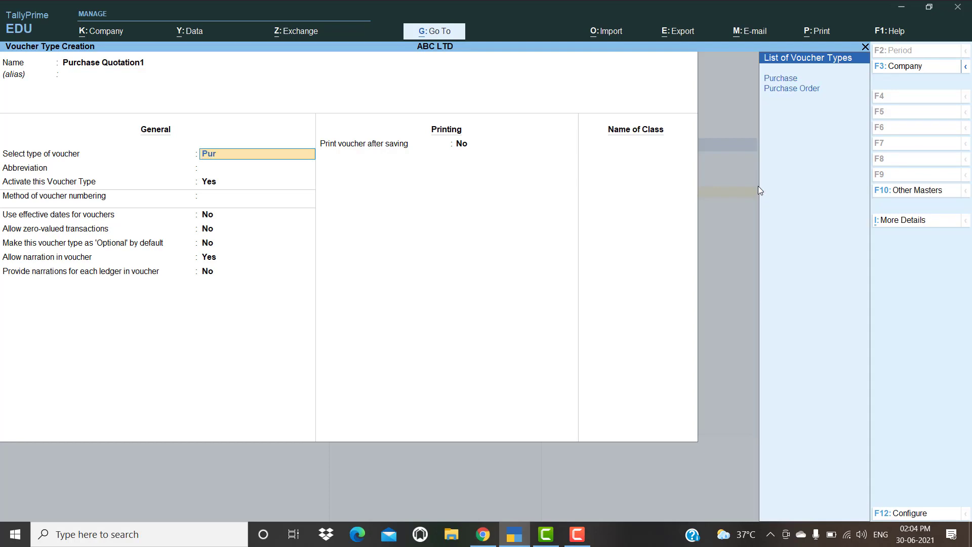
key(Return)
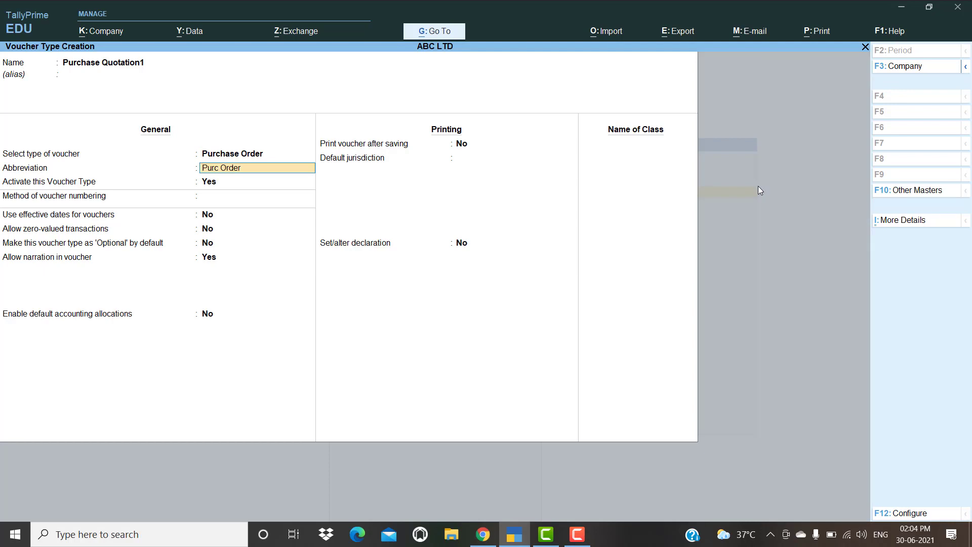
Try to use Purchase Quotation as the voucher type's abbreviation
key(BackSpace)
text(Purchase Qua)
key(BackSpace)
text(otation)
key(Return)
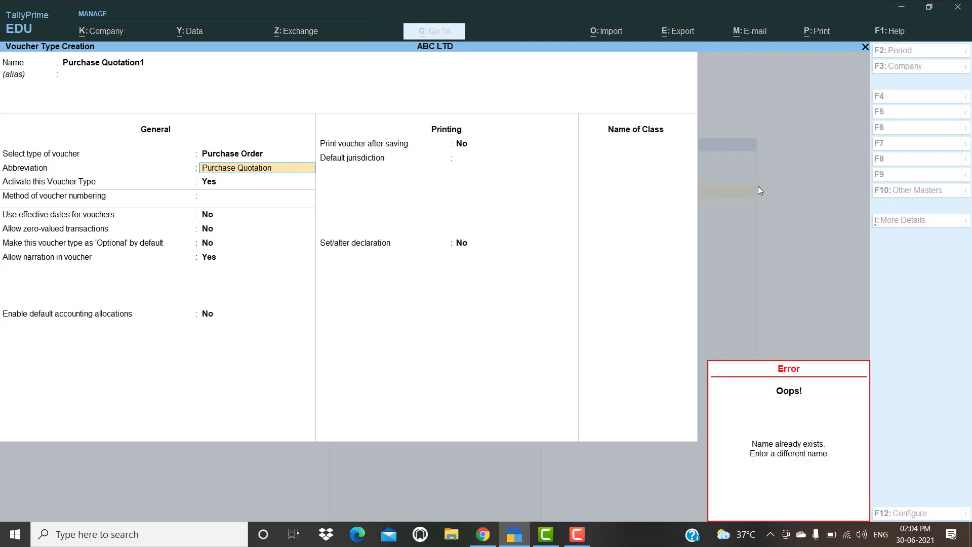
key(Escape)
key(Escape)
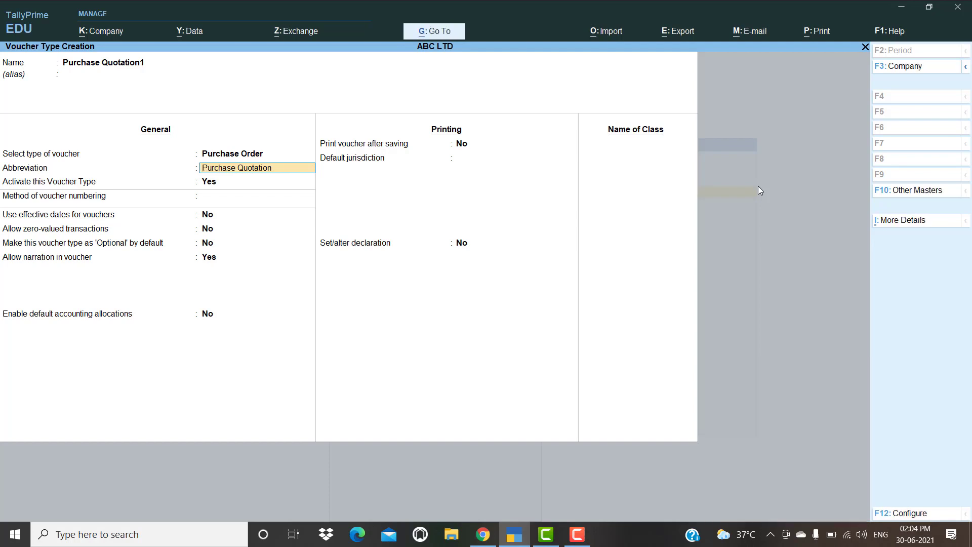
Set the voucher type's abbreviation to PQ
text(Pq)
key(BackSpace)
text(Q)
key(Return)
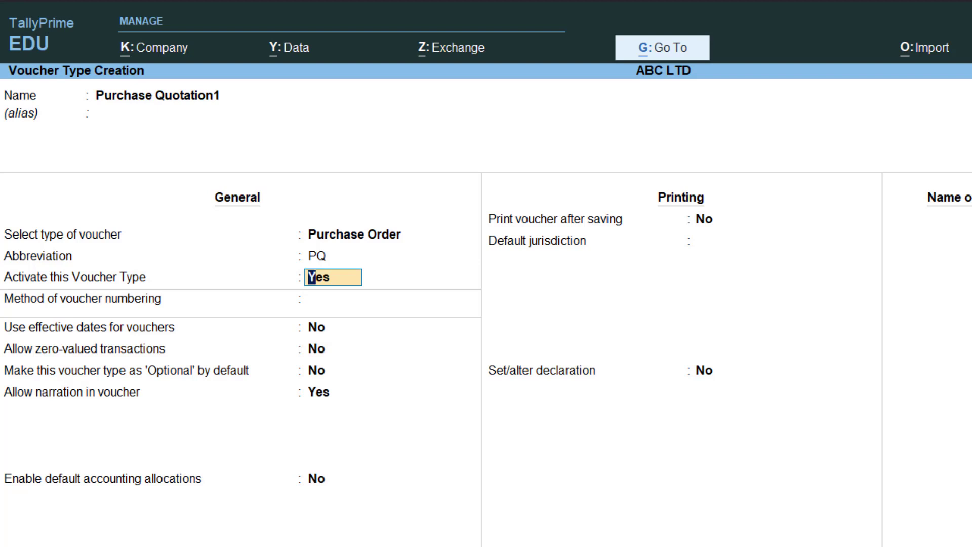
Keep the voucher type active with automatic numbering and make it Optional by default
key(Return)
key(Return)
key(Return)
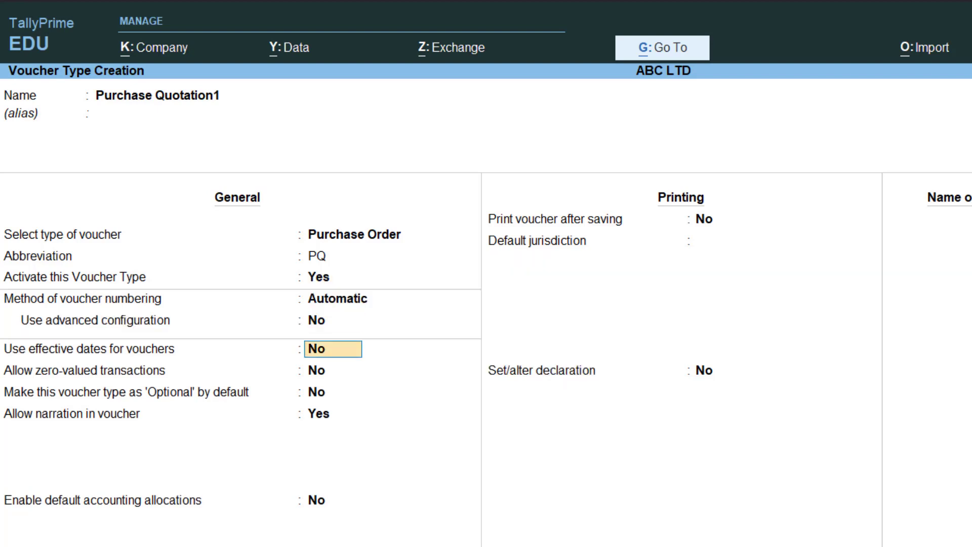
key(Return)
key(Return)
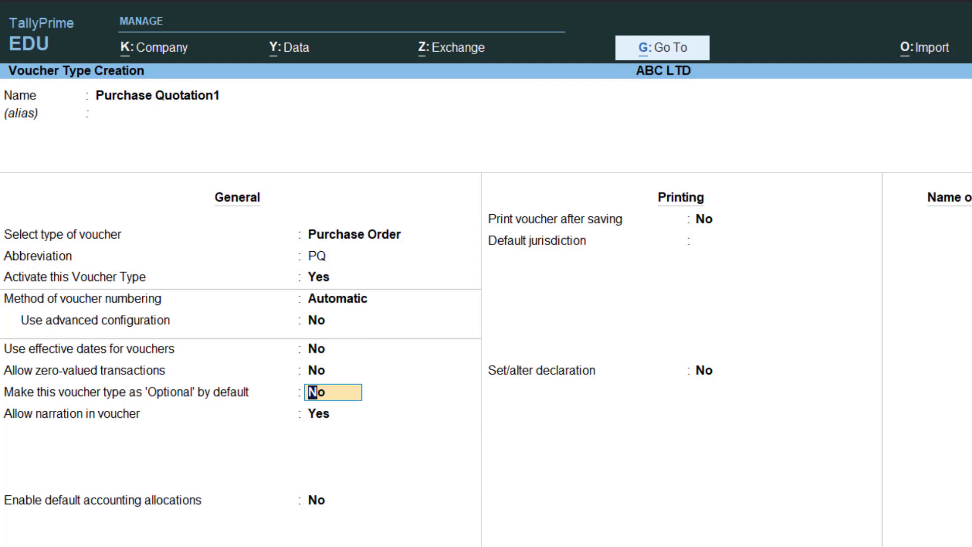
text(y)
key(Return)
key(Return)
key(Return)
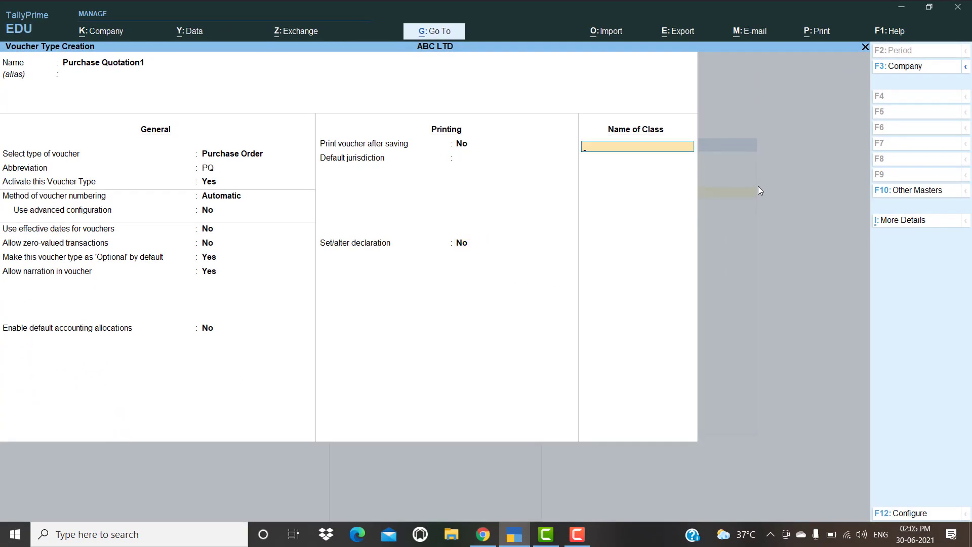
Save the Purchase Quotation1 voucher type and return to the Gateway of Tally
key(Return)
key(Return)
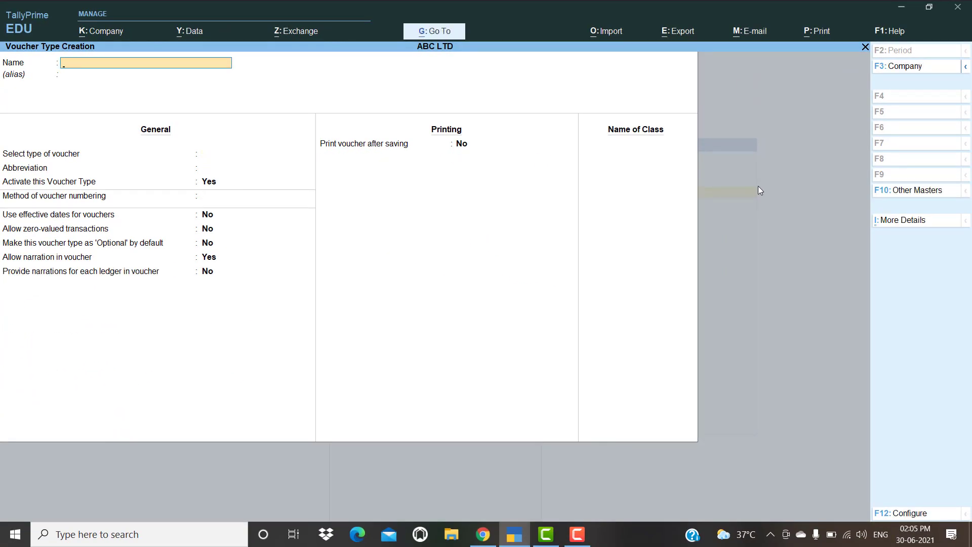
key(Escape)
key(y)
key(Escape)
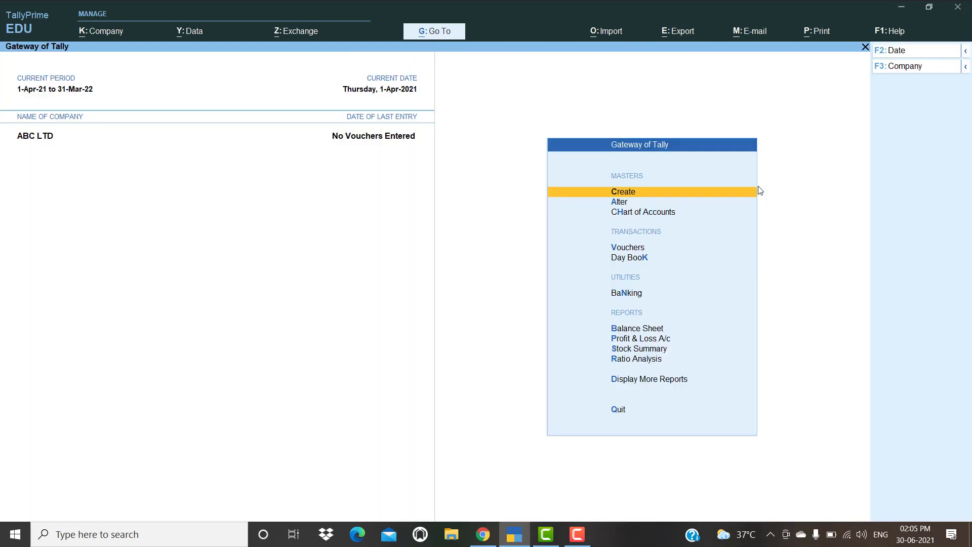
Look up Purchase Quotation1 among the order vouchers offered for voucher entry, and leave voucher entry
key(Down)
key(Down)
key(Down)
key(Return)
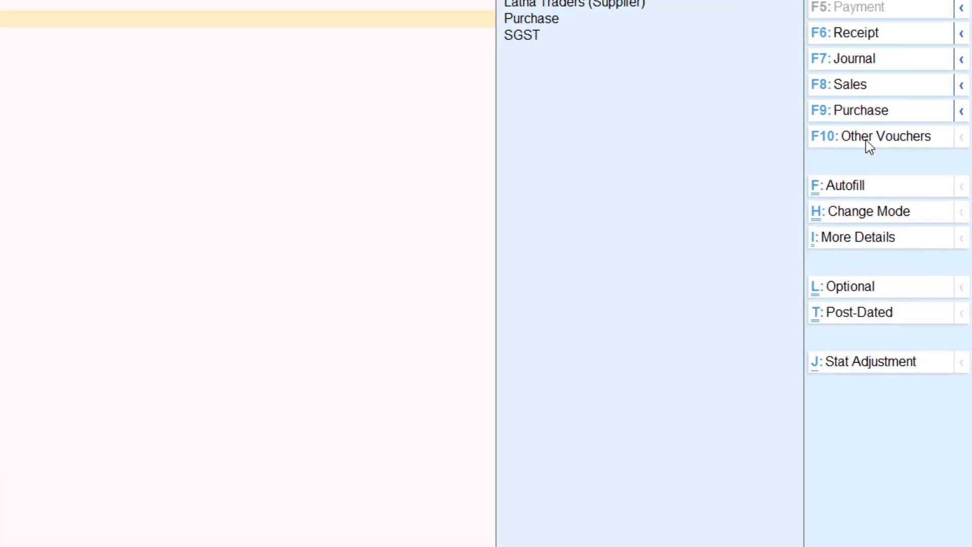
click(872, 136)
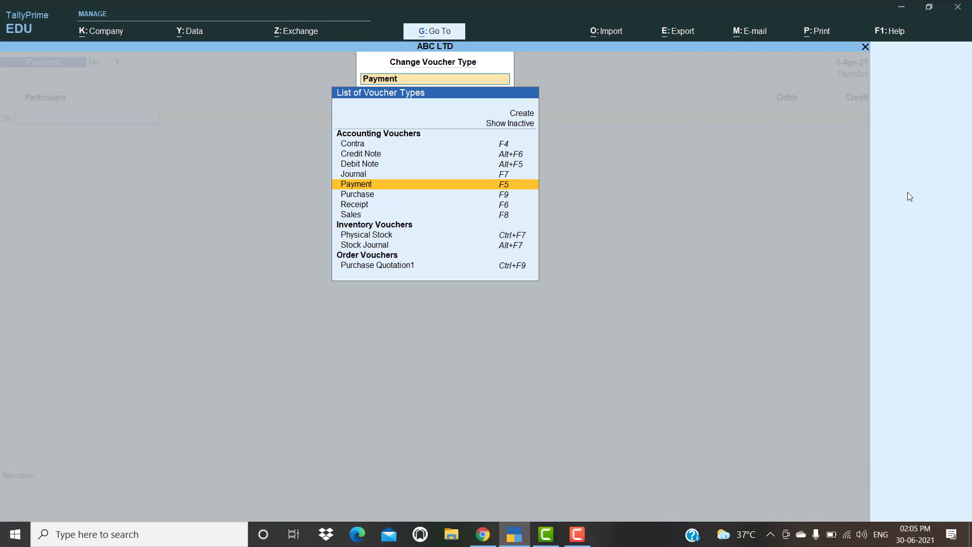
key(Down)
key(Down)
key(Down)
key(Down)
key(Down)
key(Down)
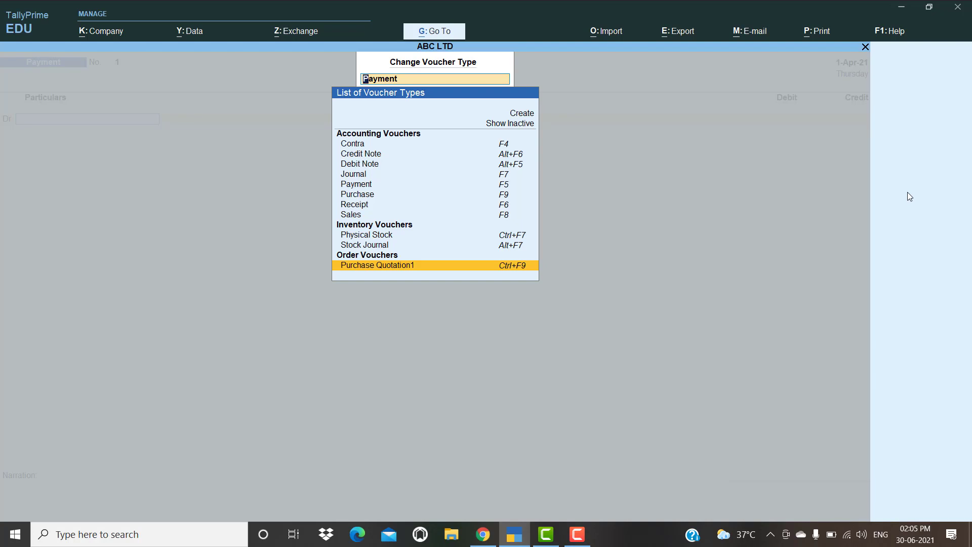
key(Escape)
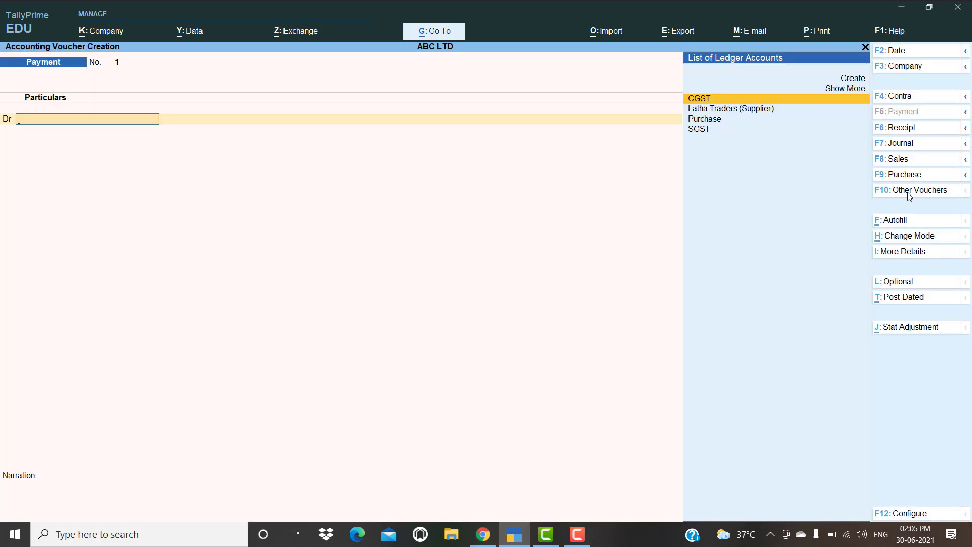
key(Escape)
key(y)
Open the Purchase Quotation1 voucher type for alteration
key(Up)
key(Up)
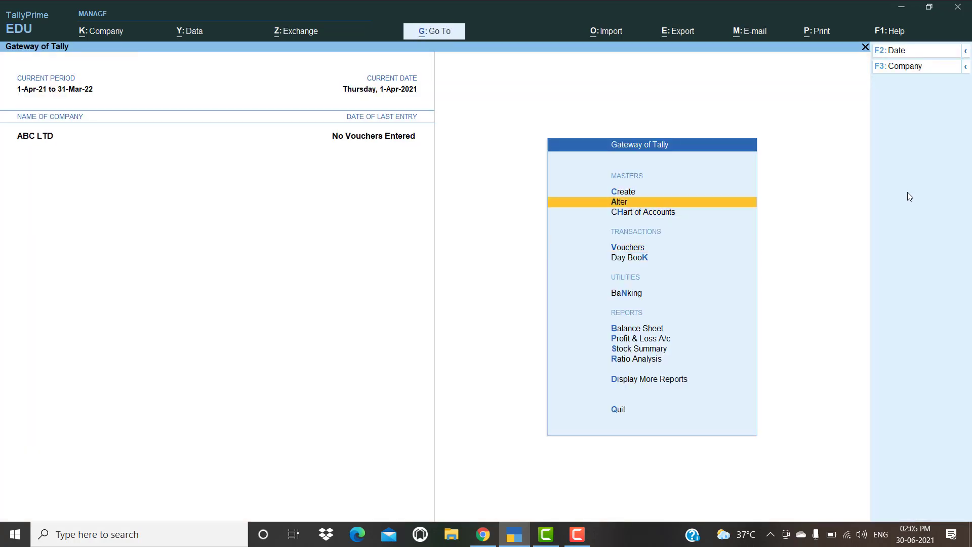
key(Return)
key(Down)
key(Down)
key(Down)
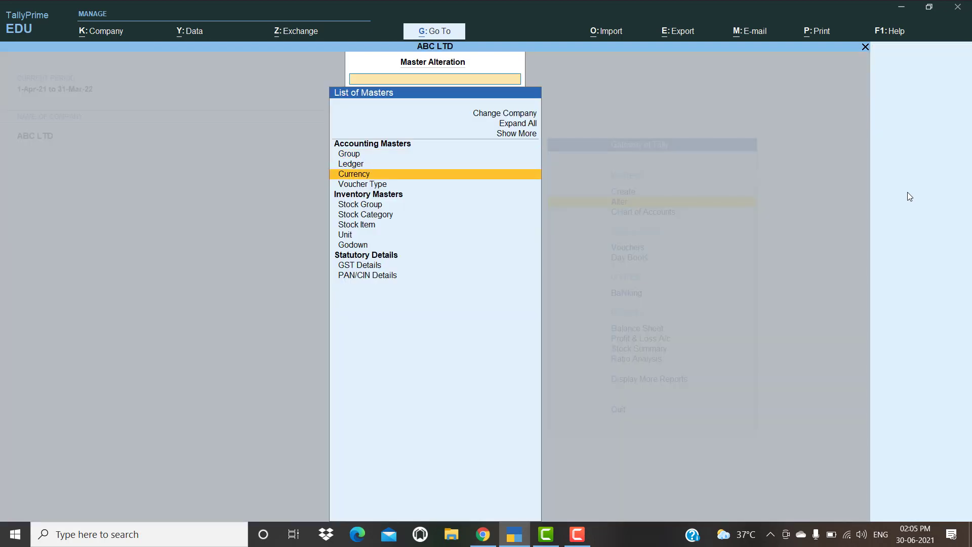
key(Return)
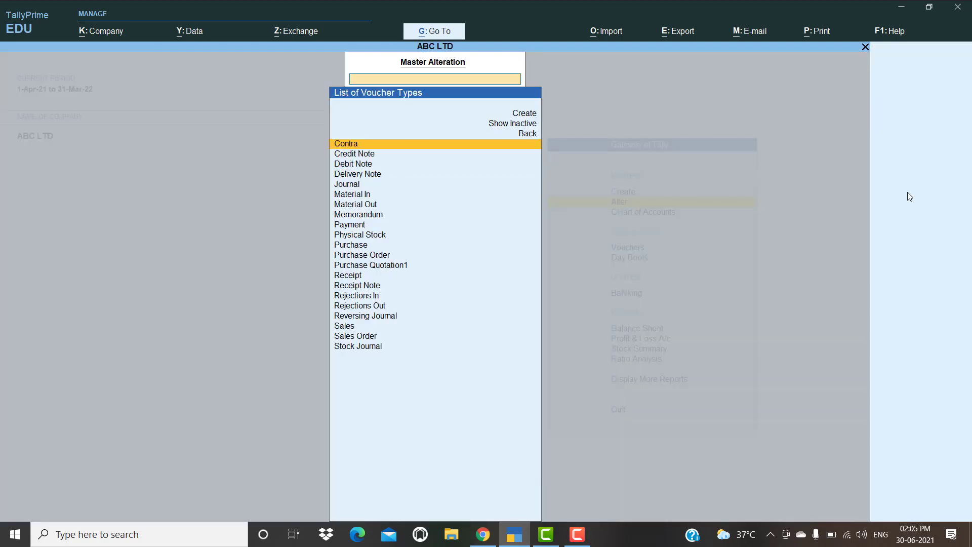
text(Q)
key(Return)
key(Return)
Deactivate the Purchase Quotation1 voucher type and save the alteration
key(Return)
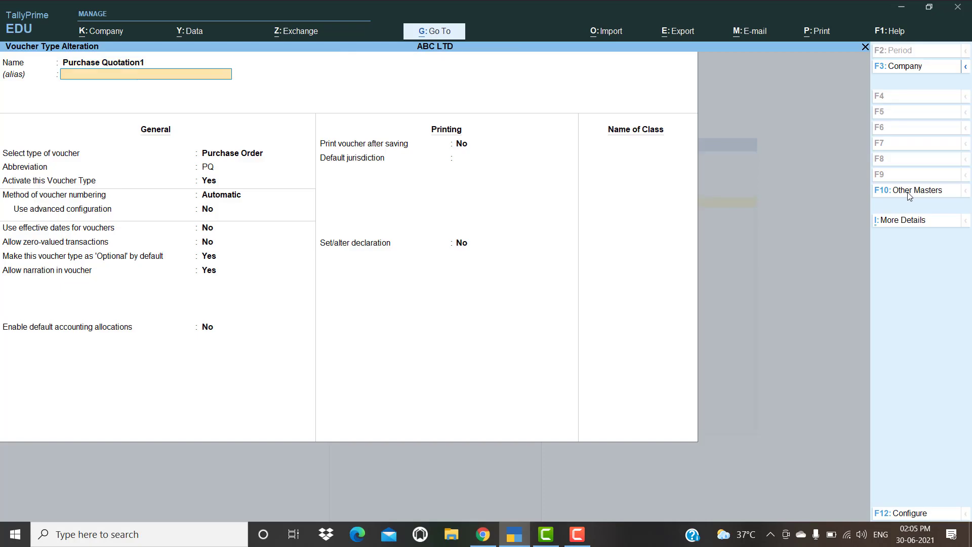
key(Return)
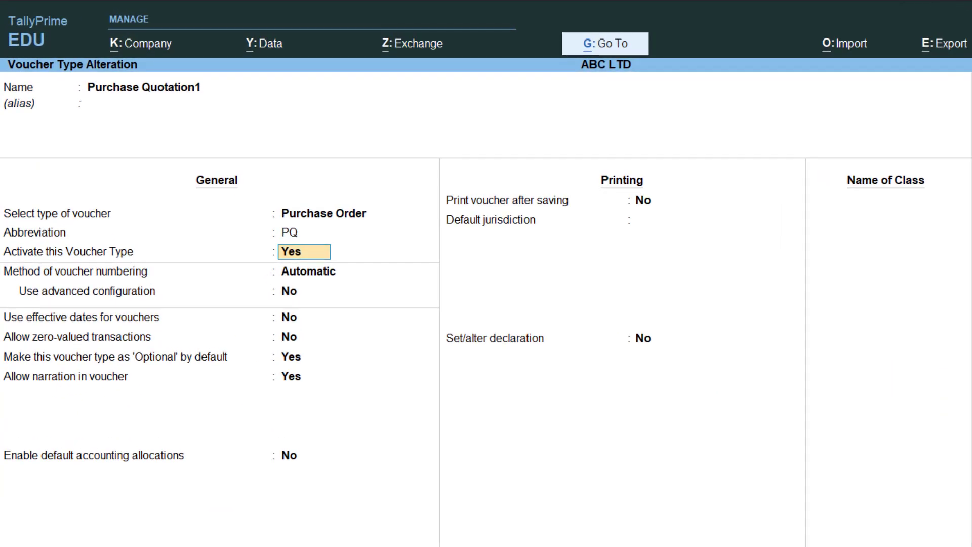
text(n)
key(Return)
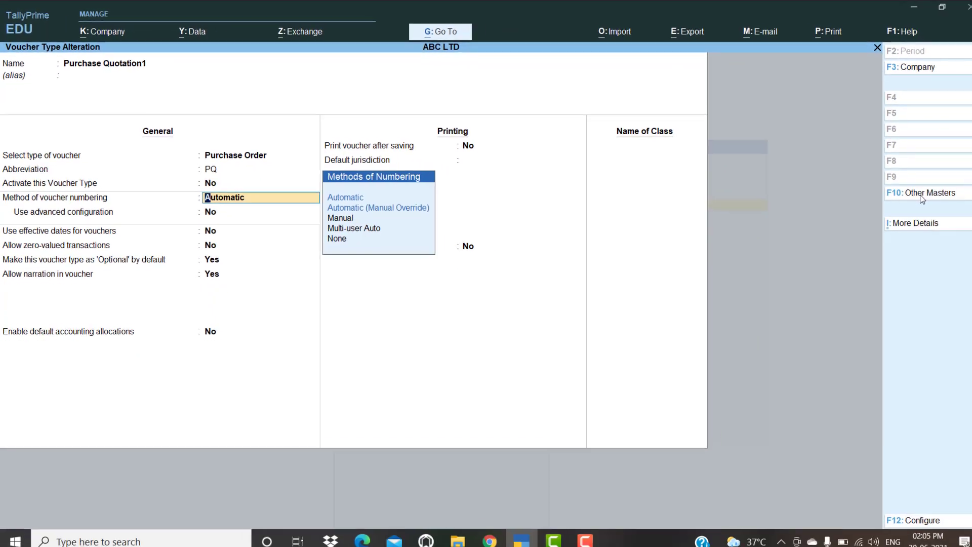
key(ctrl+a)
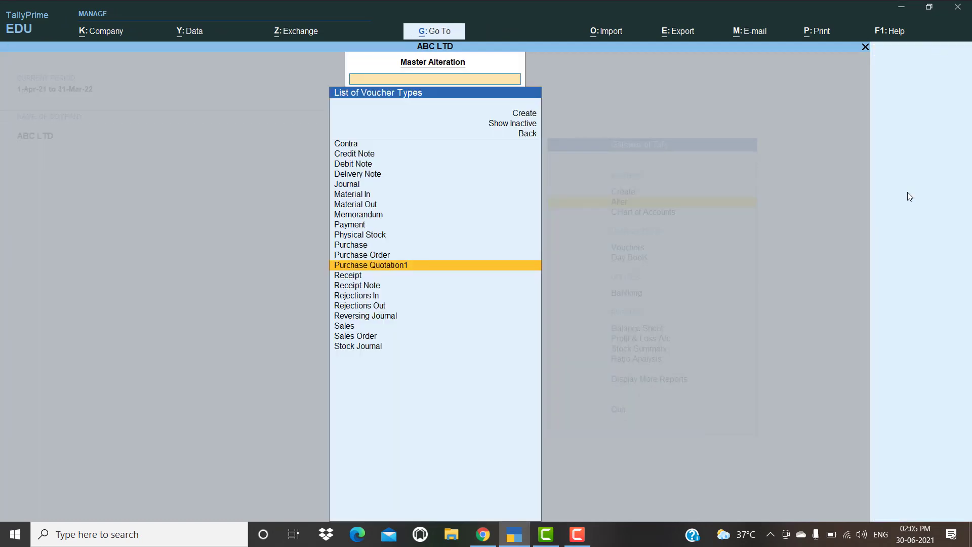
key(Escape)
key(Escape)
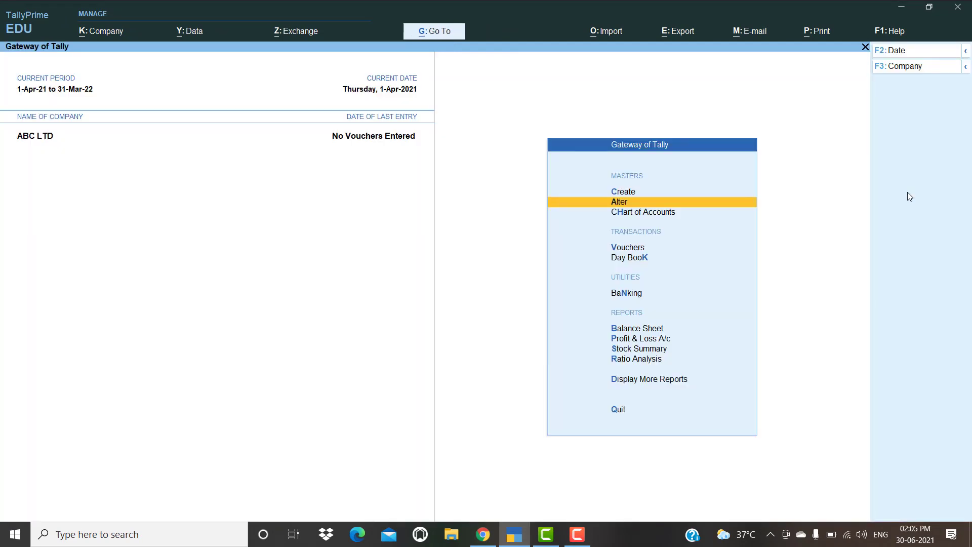
Start voucher entry and check the list of active voucher types for Purchase Quotation1
key(Down)
key(Down)
key(Return)
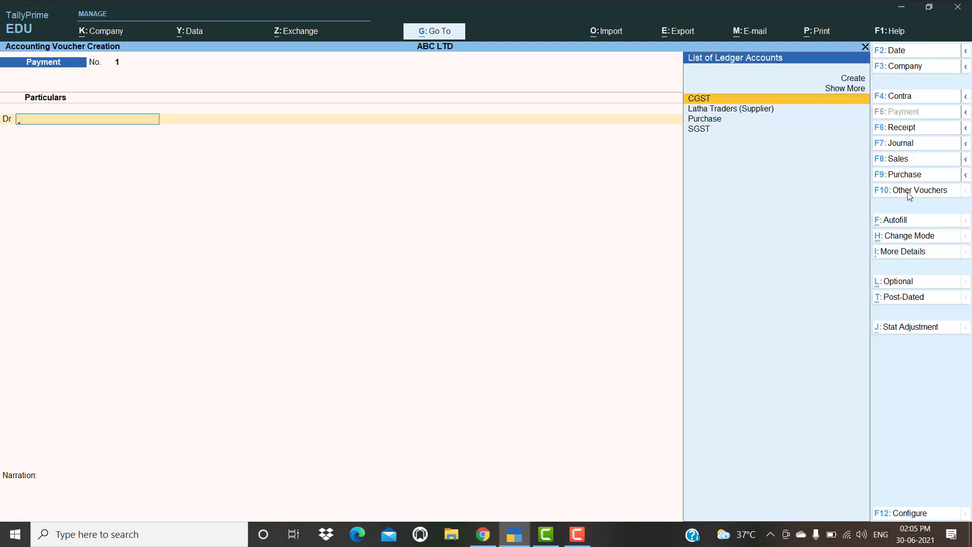
click(922, 195)
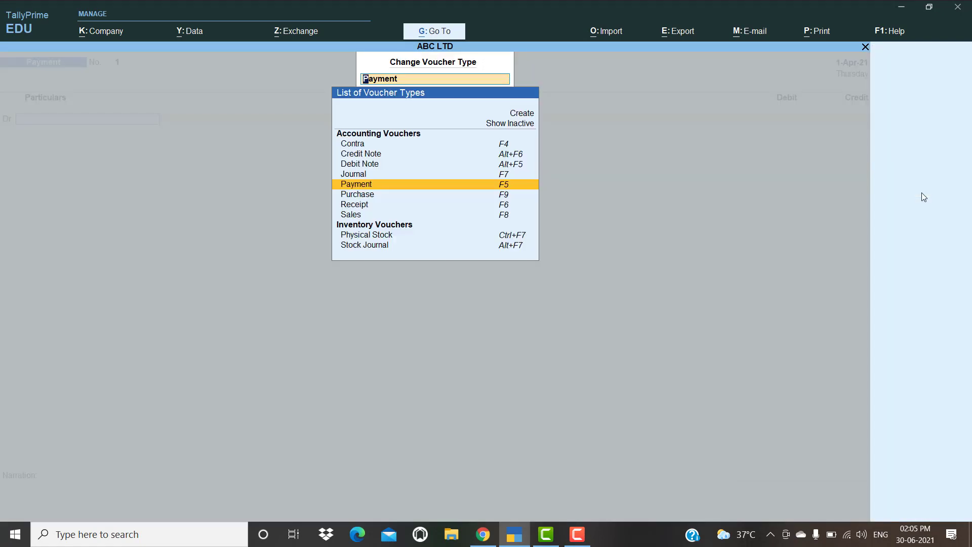
key(Down)
key(Down)
key(Down)
key(Down)
key(Down)
key(Down)
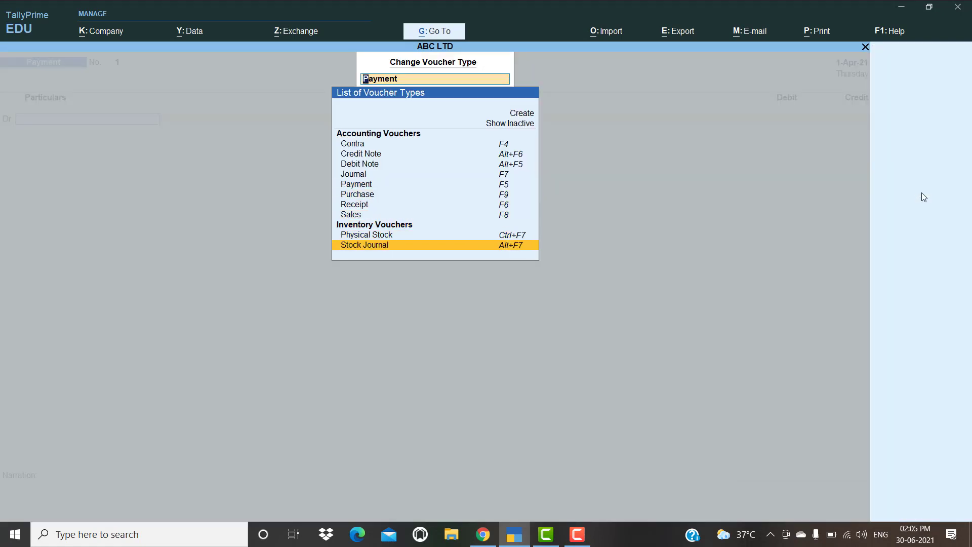
key(Up)
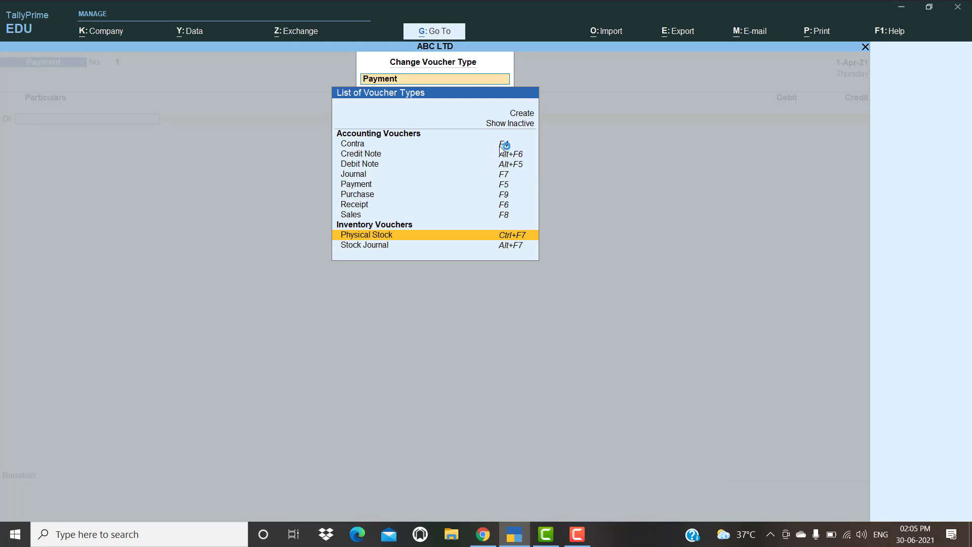
Show the inactive voucher types, choose Purchase Quotation1 and activate it for voucher entry
click(521, 125)
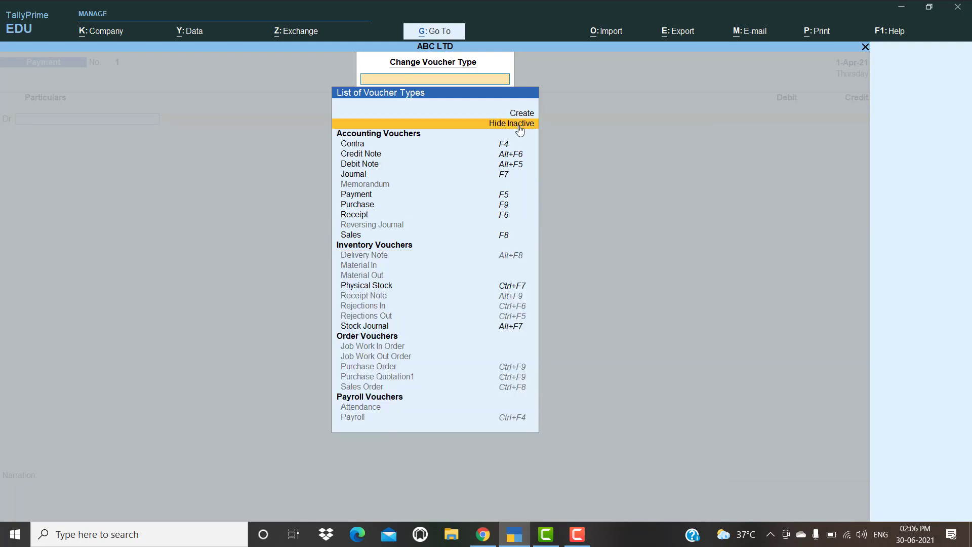
key(Down)
key(Down)
key(Down)
key(Down)
key(Down)
key(Down)
key(Down)
key(Down)
key(Down)
key(Down)
key(Down)
key(Down)
key(Down)
key(Down)
key(Down)
key(Down)
key(Down)
key(Down)
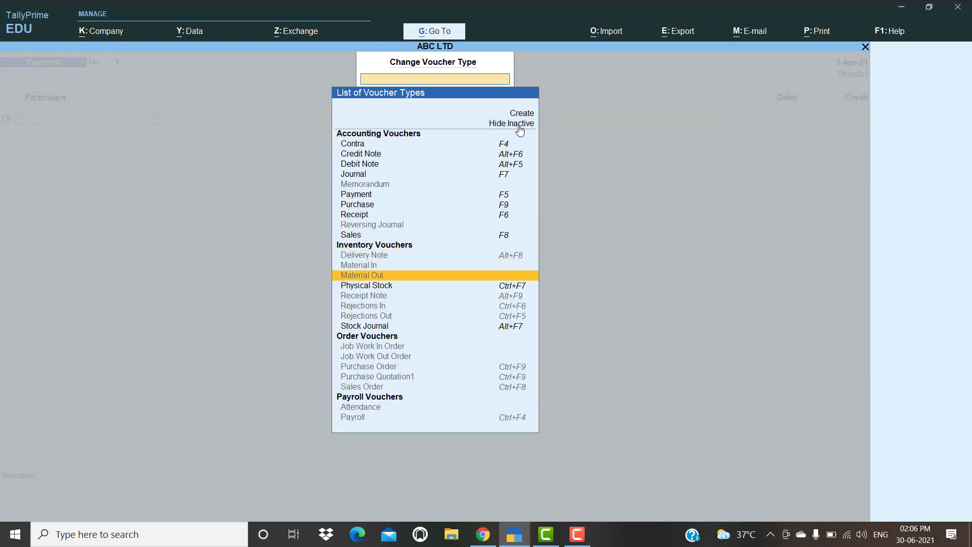
key(Down)
key(Down)
key(Down)
key(Down)
key(Down)
key(Down)
key(Down)
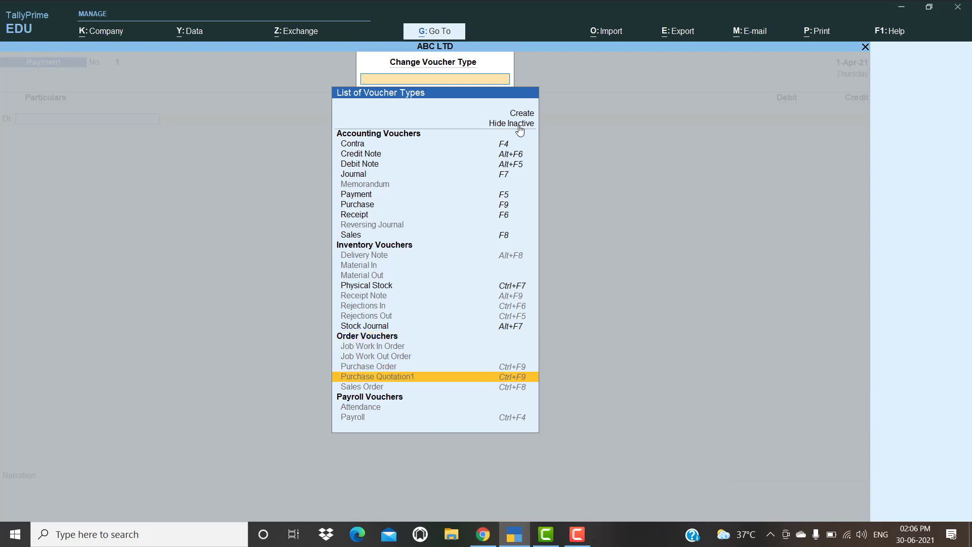
key(Return)
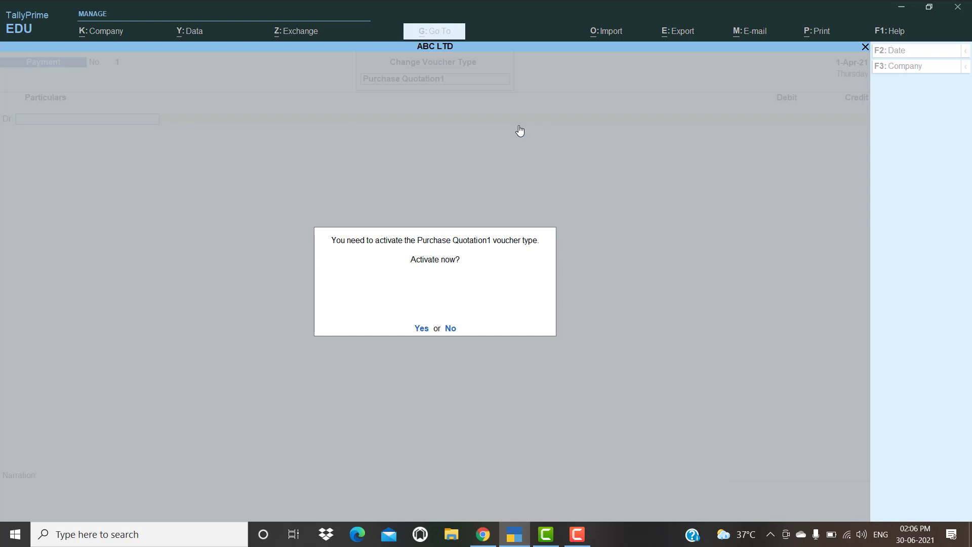
key(y)
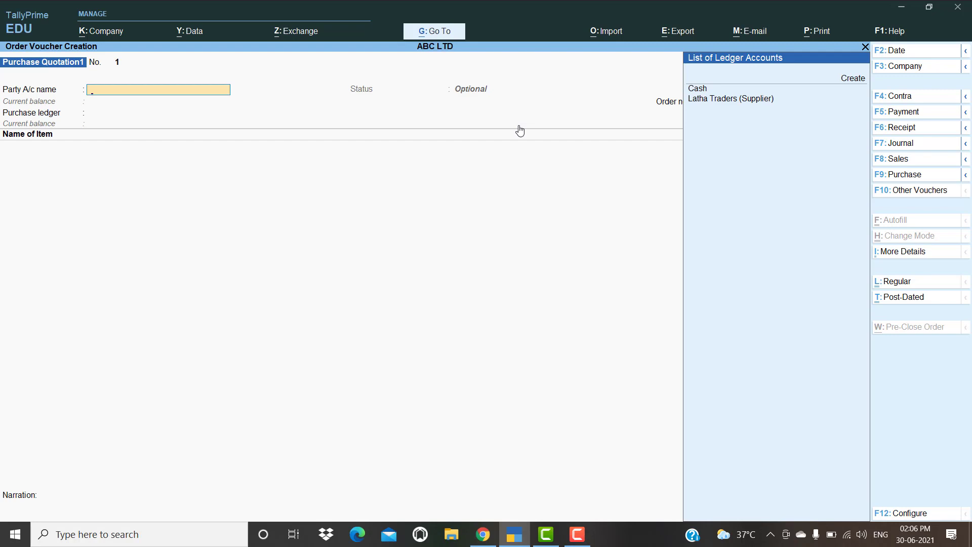
Select Latha Traders (Supplier) as the voucher's party account and leave its order and receipt details blank
key(Down)
key(Down)
key(Down)
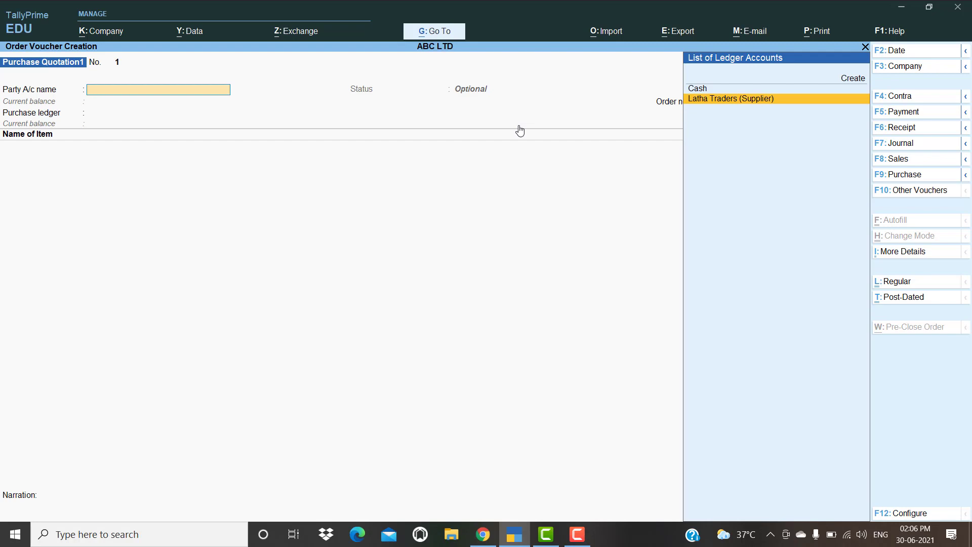
key(Return)
key(Return)
key(Return)
key(Return)
key(Return)
key(Return)
key(Return)
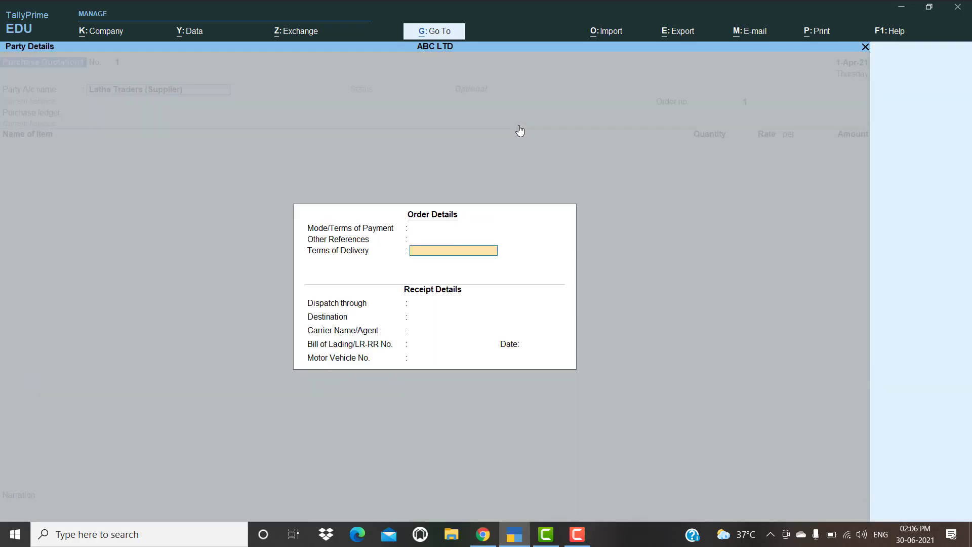
key(Return)
key(Return)
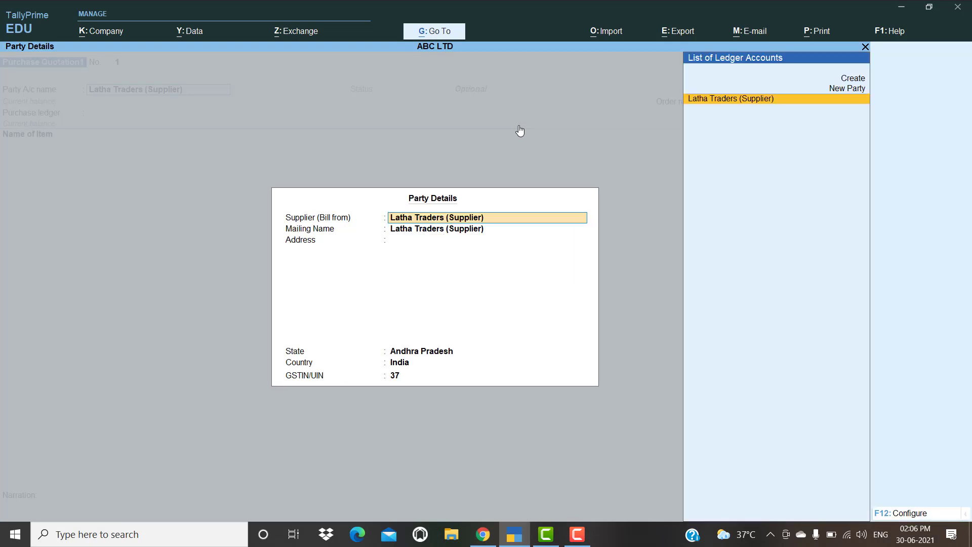
Accept the supplier's party details for the purchase quotation as filled in
key(Return)
key(Return)
key(Return)
key(Return)
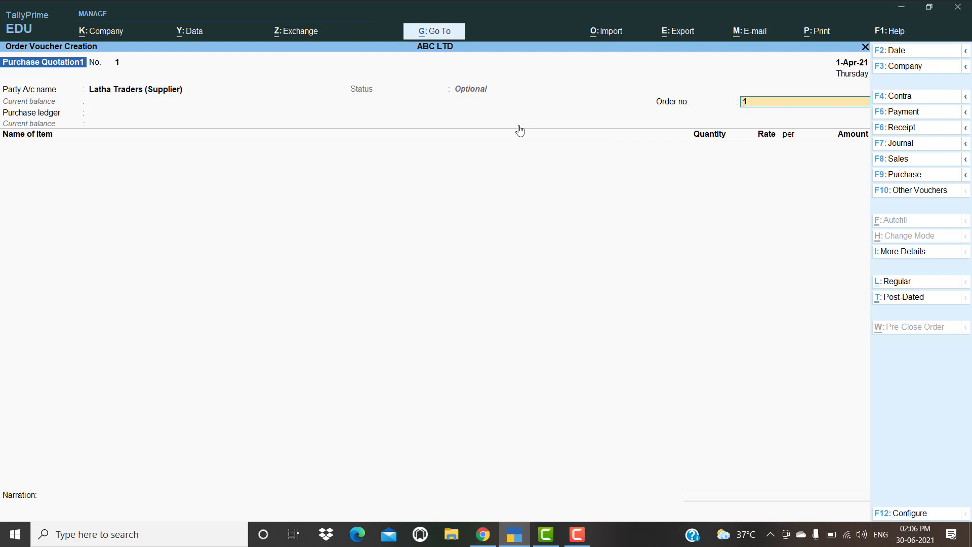
Set the order number to LT-01 and choose Purchase as the purchase ledger
text(LT-0)
key(Return)
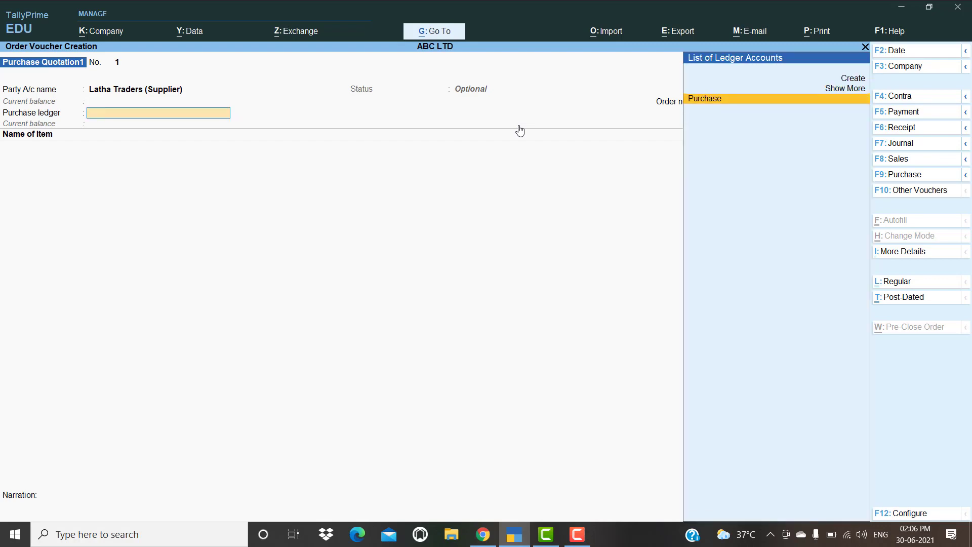
key(Return)
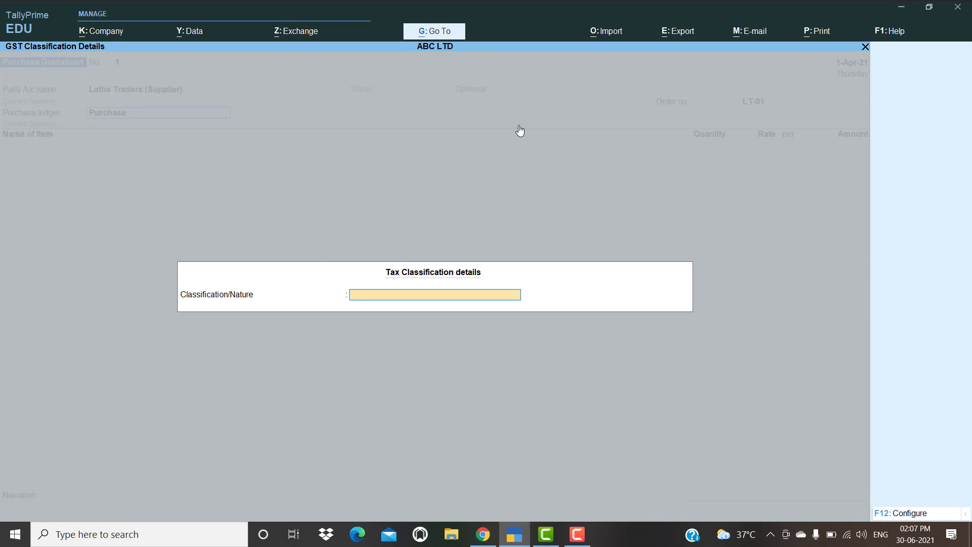
Set the tax classification of the purchase ledger to Purchase Taxable
text(PUR)
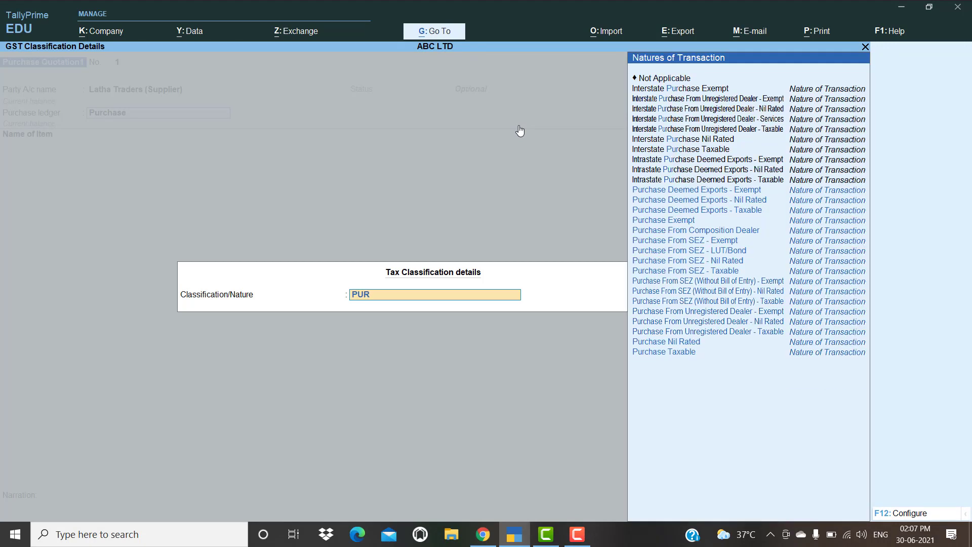
key(Down)
key(Down)
key(Down)
key(Down)
key(Down)
key(Down)
key(Down)
key(Down)
key(Down)
key(Down)
key(Down)
key(Down)
key(Down)
key(Down)
key(Down)
key(Down)
key(Down)
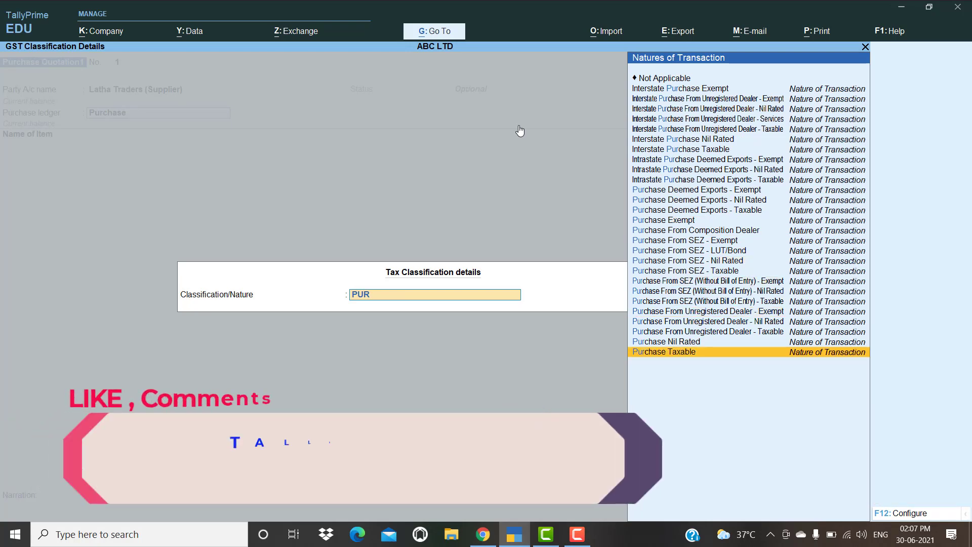
key(Return)
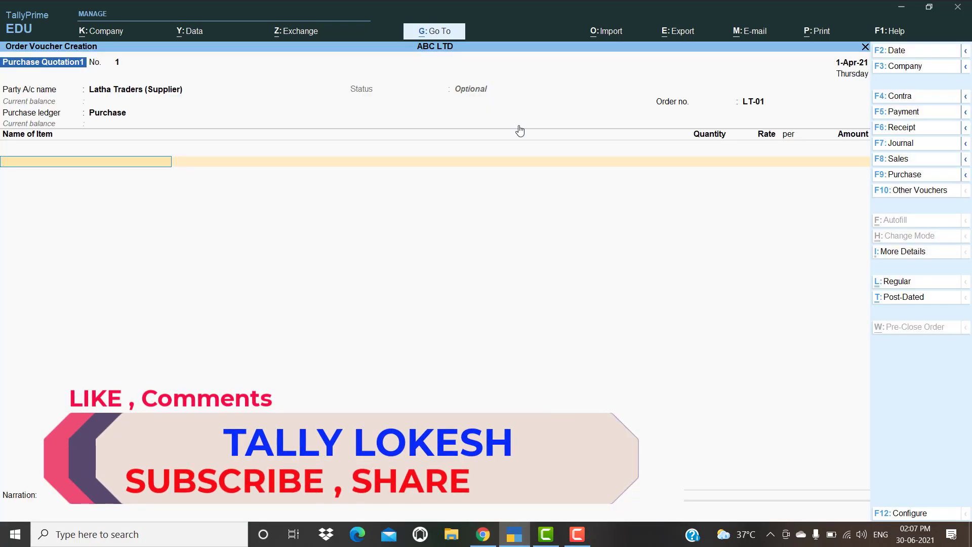
Add the stock item Vivo due on 1-Apr-21, with a quantity of 10 nos at a rate of 15,000, and finish the item list
text(V)
key(Return)
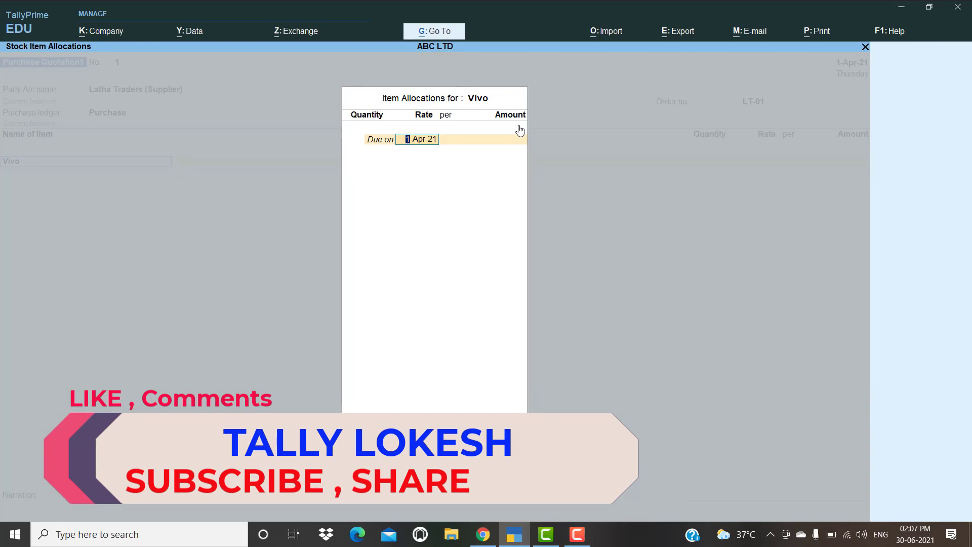
key(Return)
text(10)
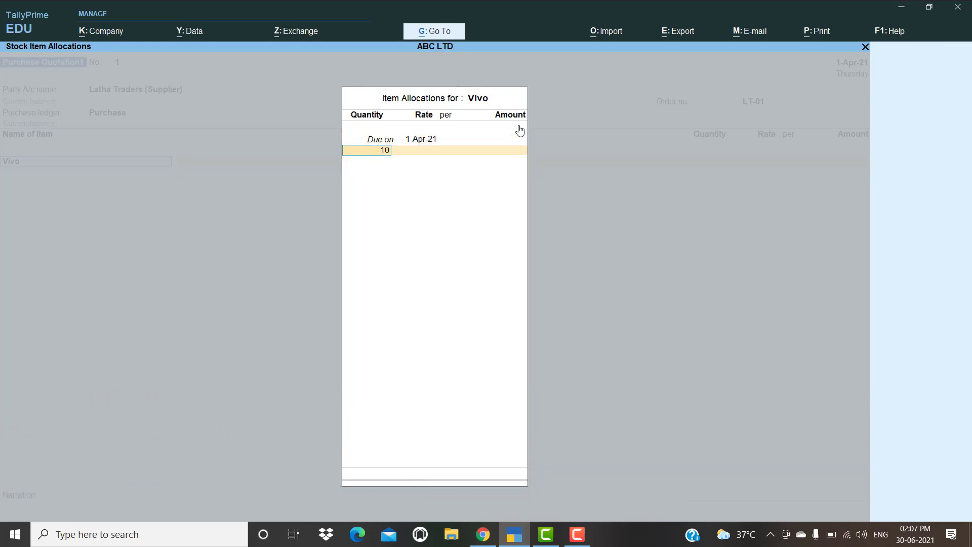
key(Return)
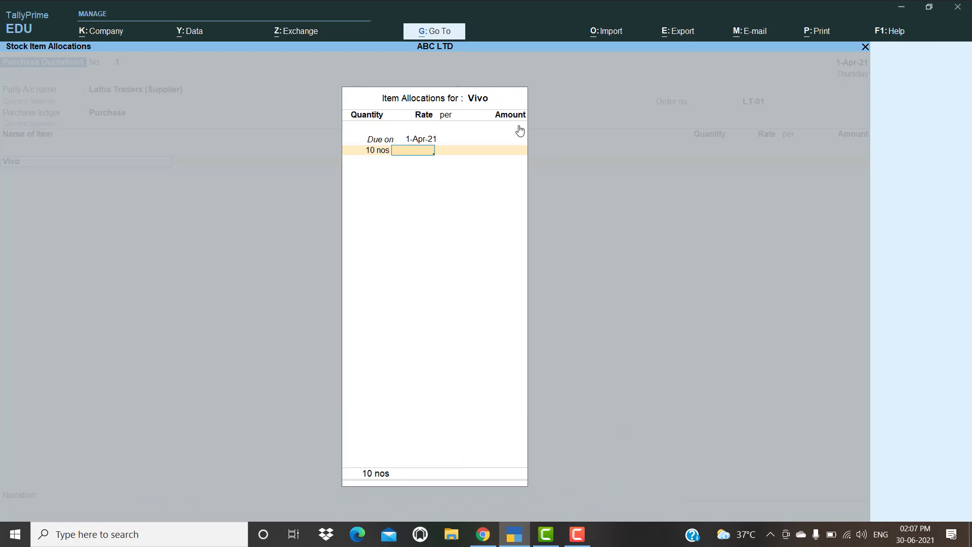
text(15,000)
key(Return)
key(Return)
key(Return)
key(Return)
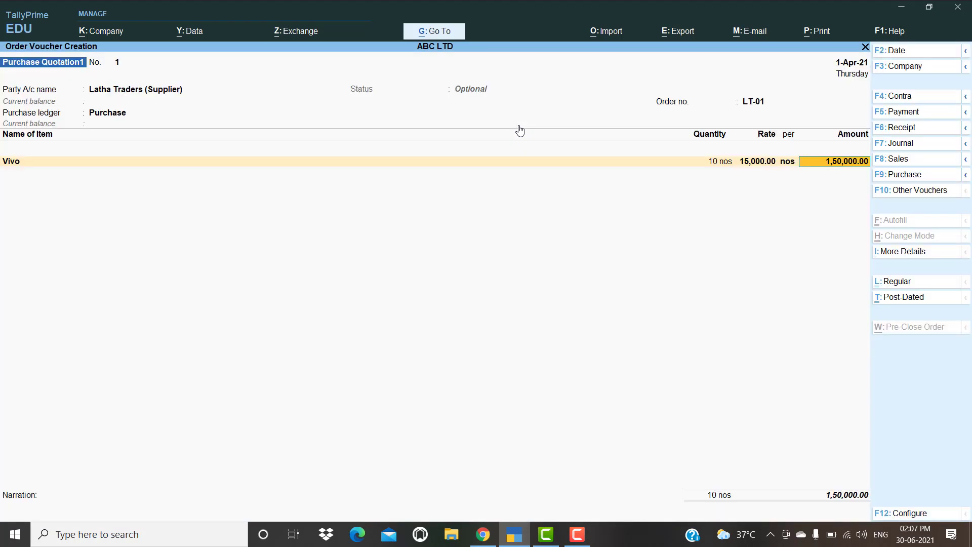
key(Return)
key(Return)
key(Return)
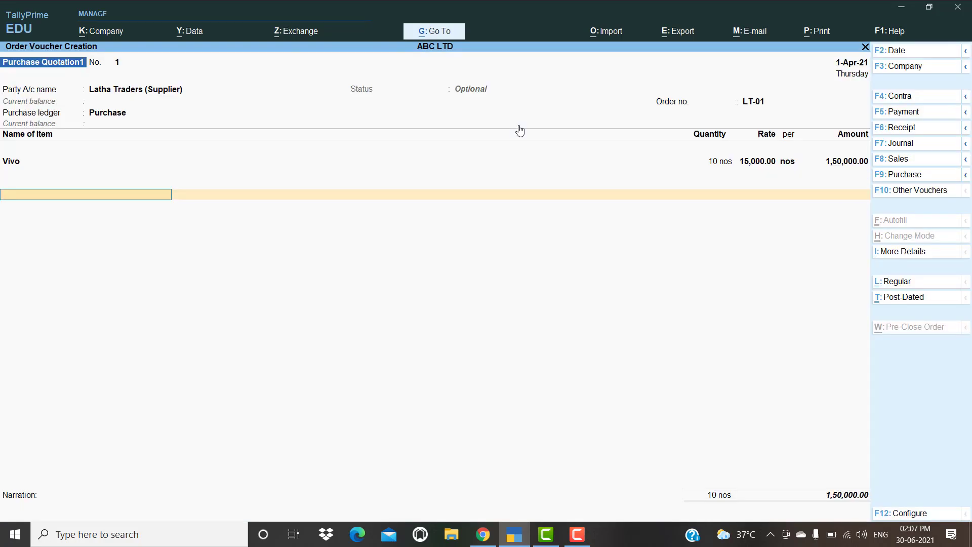
Add the CGST and SGST tax ledgers below the item, accepting the calculated amounts
text(cg)
key(Return)
key(Return)
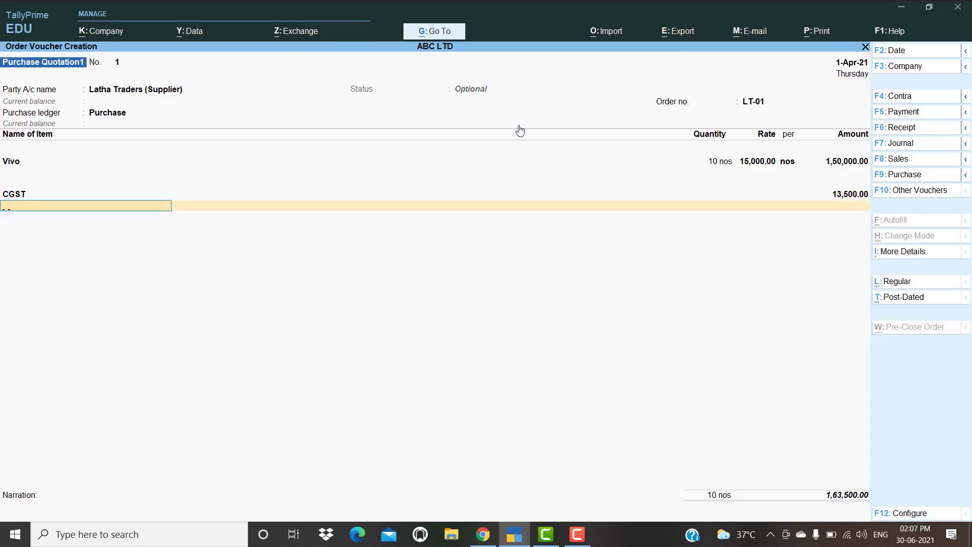
text(s)
key(Return)
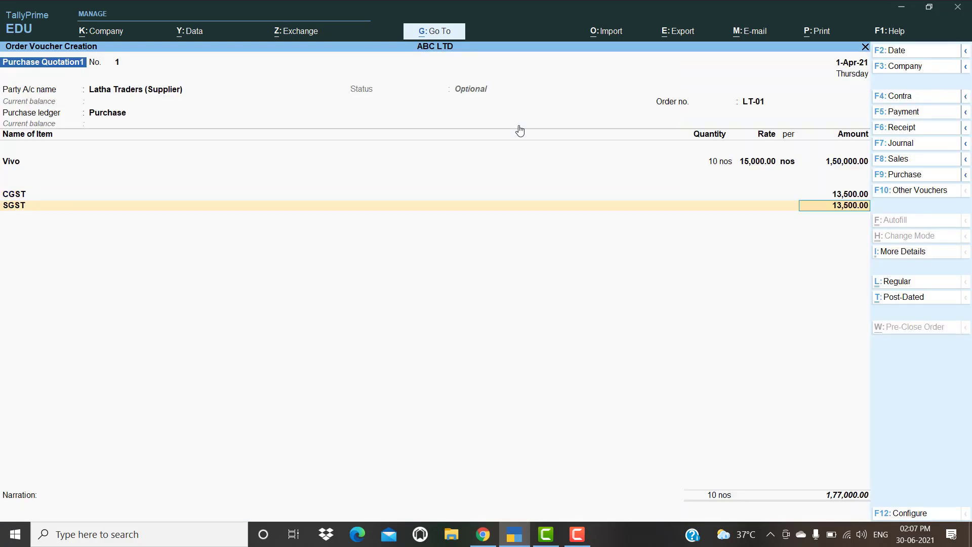
key(Return)
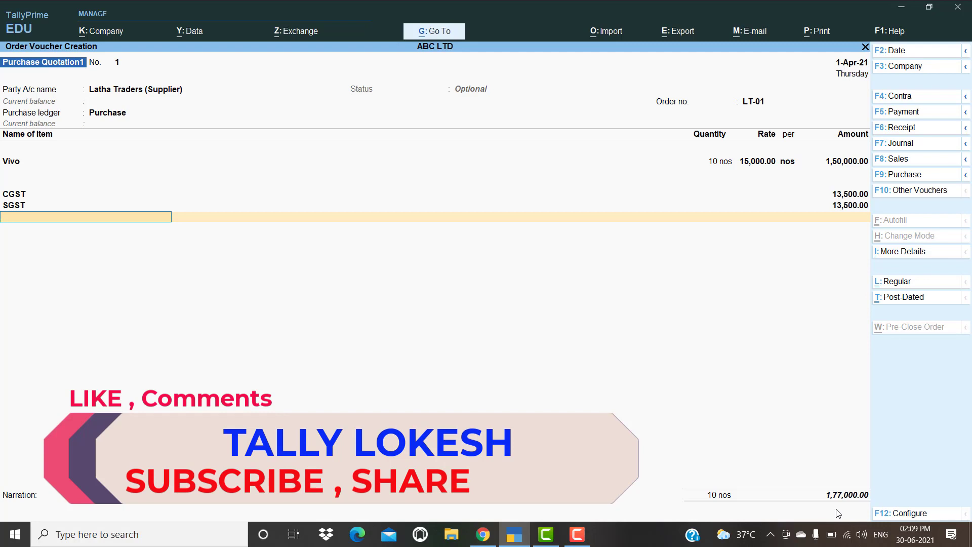
Leave the narration blank and save the purchase quotation voucher
key(Return)
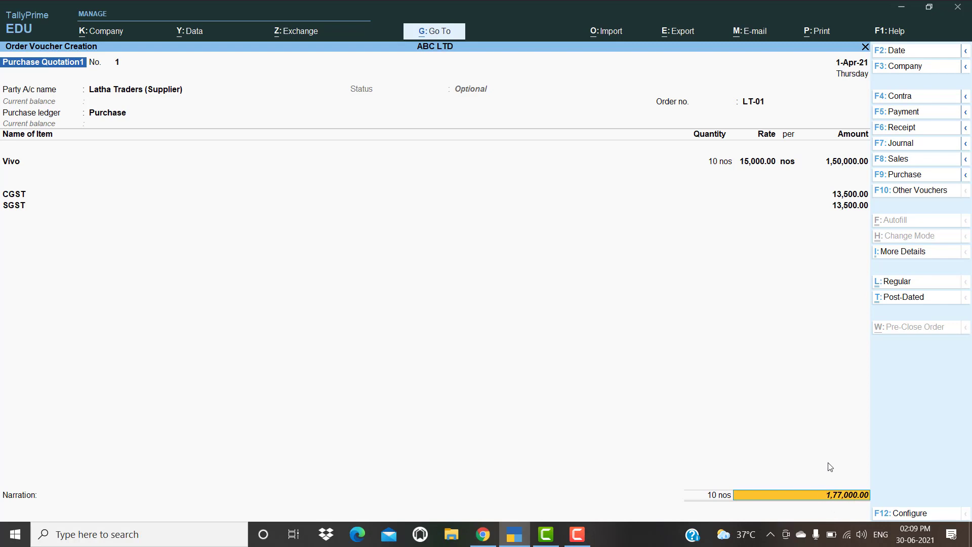
key(Return)
key(Return)
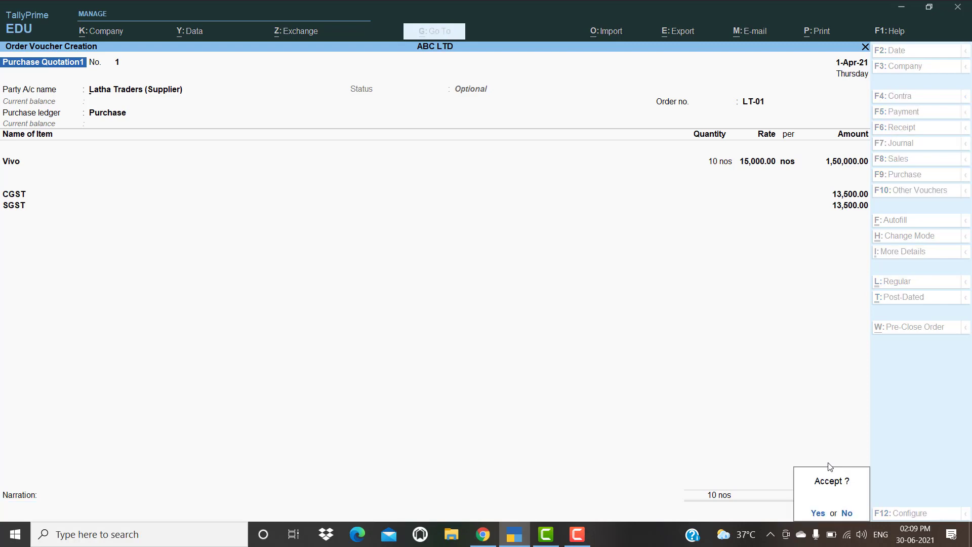
key(Return)
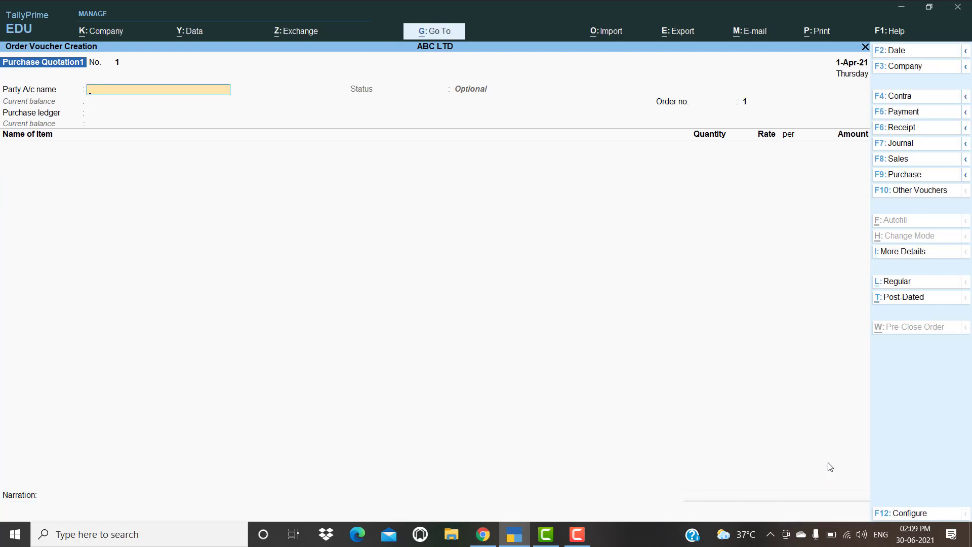
Reopen the saved Latha Traders (Supplier) quotation and bring up its print configuration
key(Page_Up)
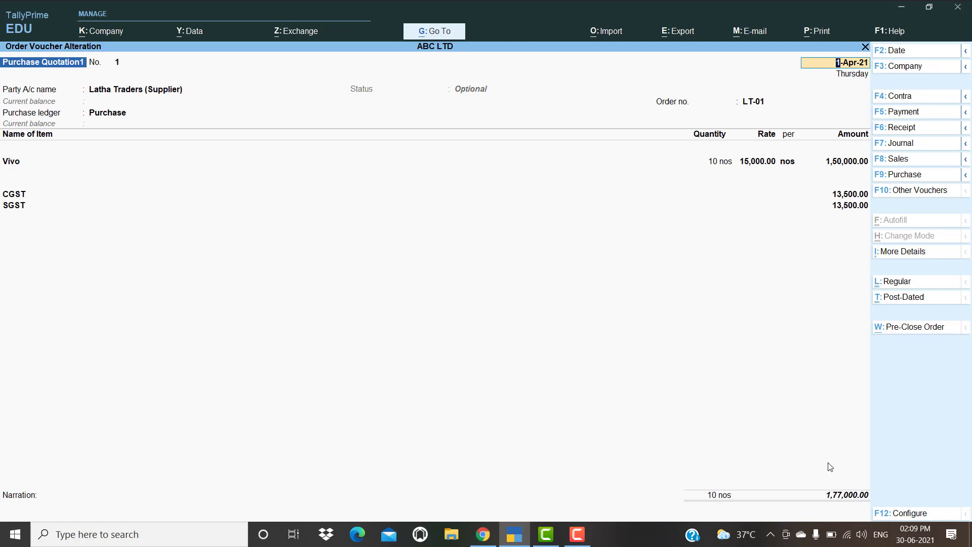
key(alt+p)
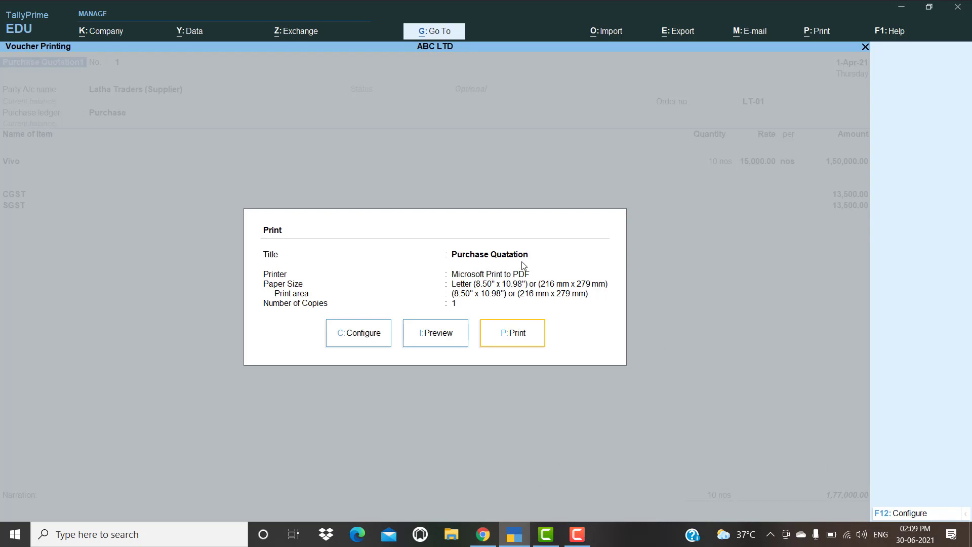
key(Left)
key(Left)
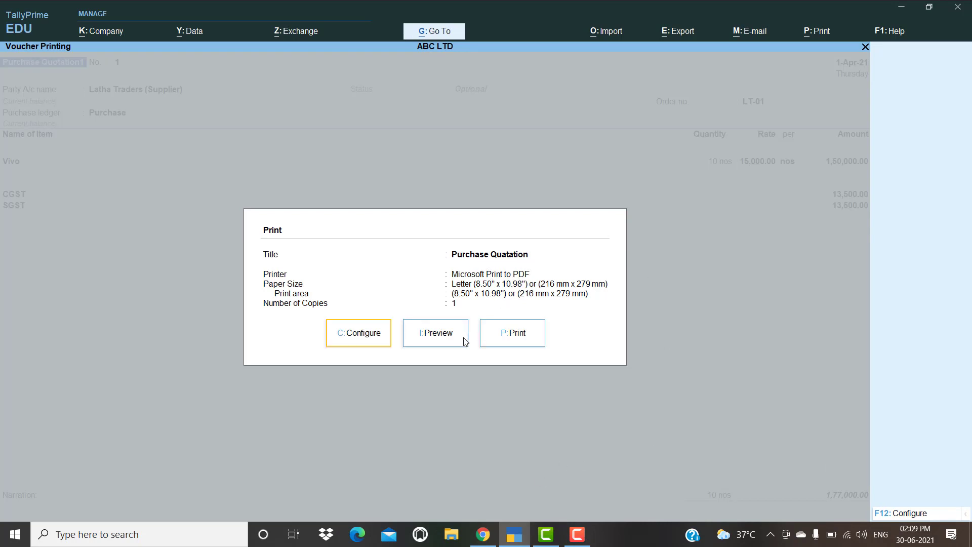
key(Return)
Set the printed header title to PURCHASE QUATATION and leave the subtitle blank
key(Down)
key(Down)
key(Down)
key(Down)
key(Down)
key(Down)
key(Down)
key(Down)
key(Down)
key(Down)
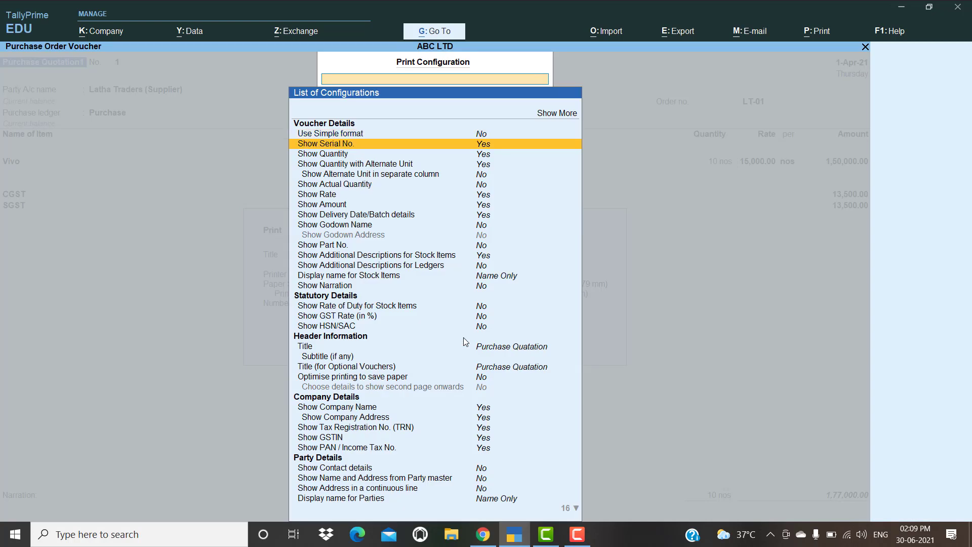
key(Down)
key(Down)
key(Down)
key(Down)
key(Down)
key(Down)
key(Down)
key(Down)
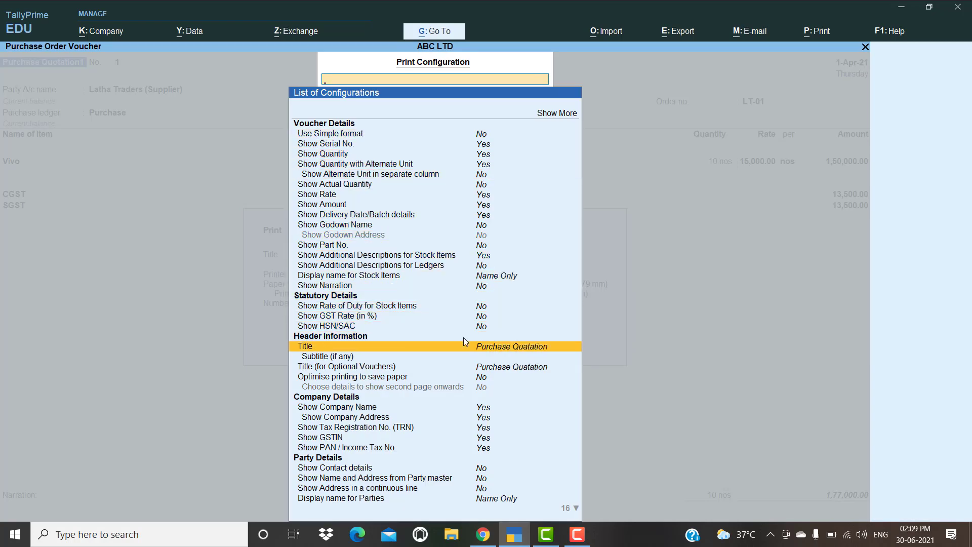
key(Return)
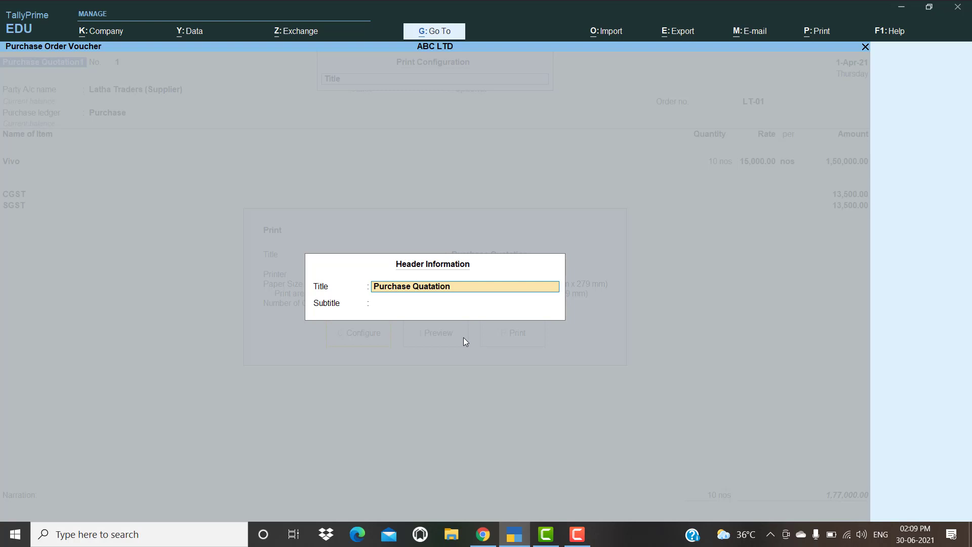
text(PURCHASE QUATION)
key(BackSpace)
key(BackSpace)
key(BackSpace)
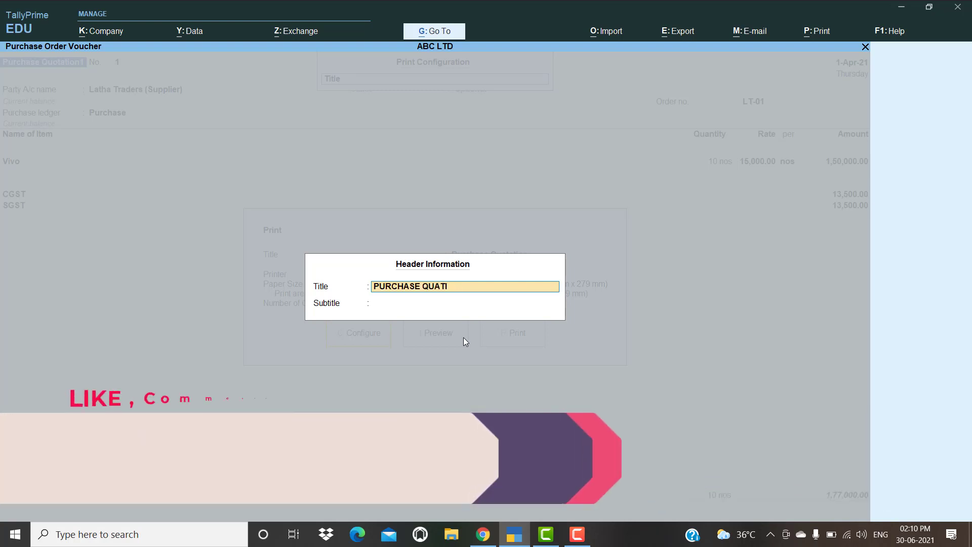
text(ATION)
key(Return)
key(Return)
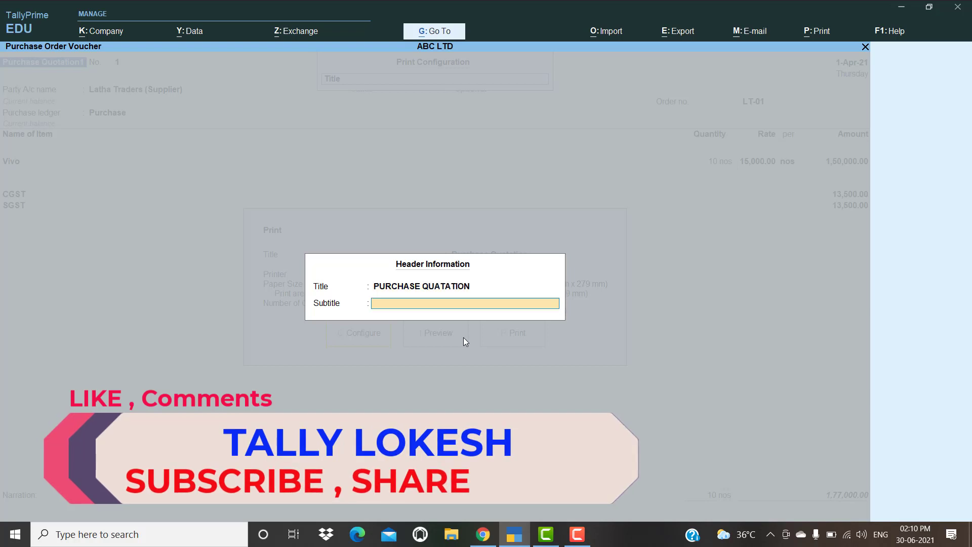
Set the print title for optional vouchers to PURCHASE QUOTATION and close the print configuration
key(Down)
key(Down)
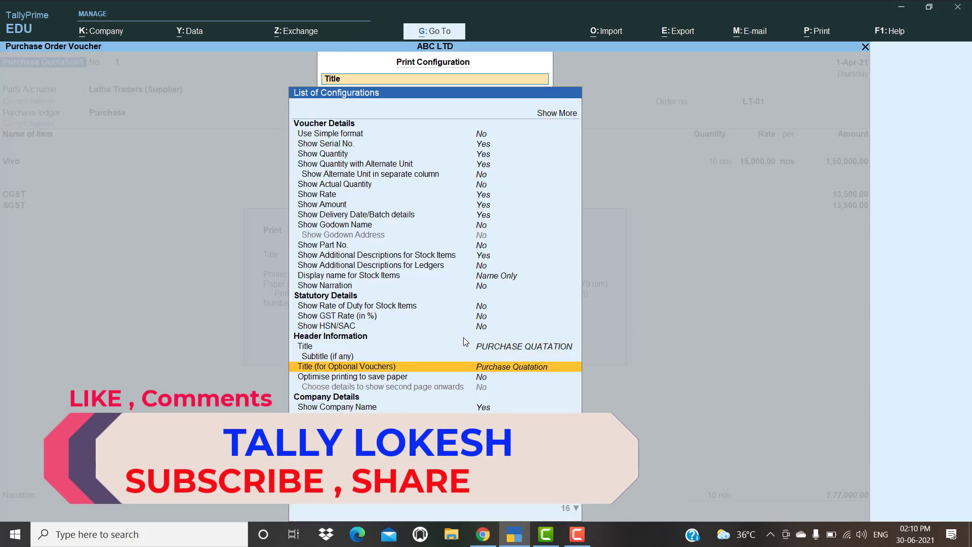
key(Return)
key(BackSpace)
text(PURCHASE)
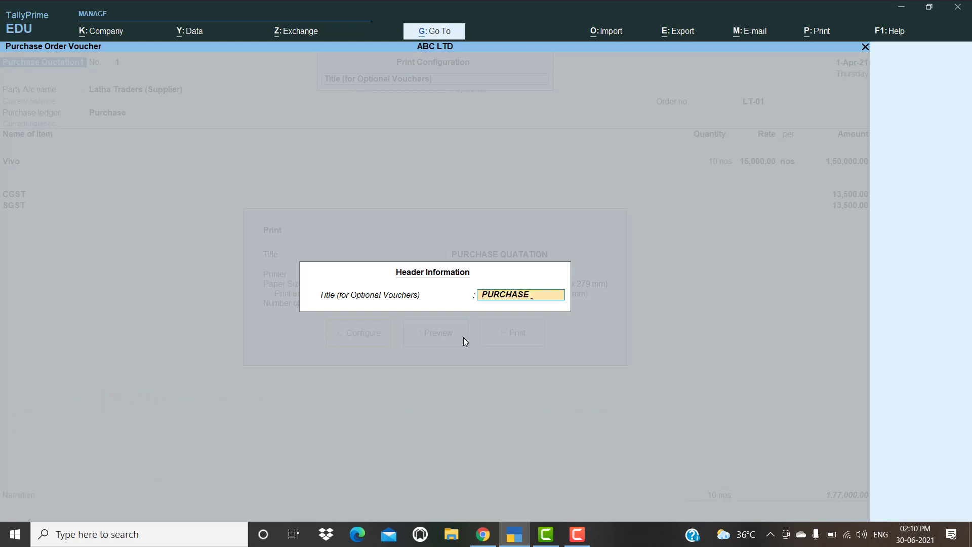
text( QUOTATION)
key(Return)
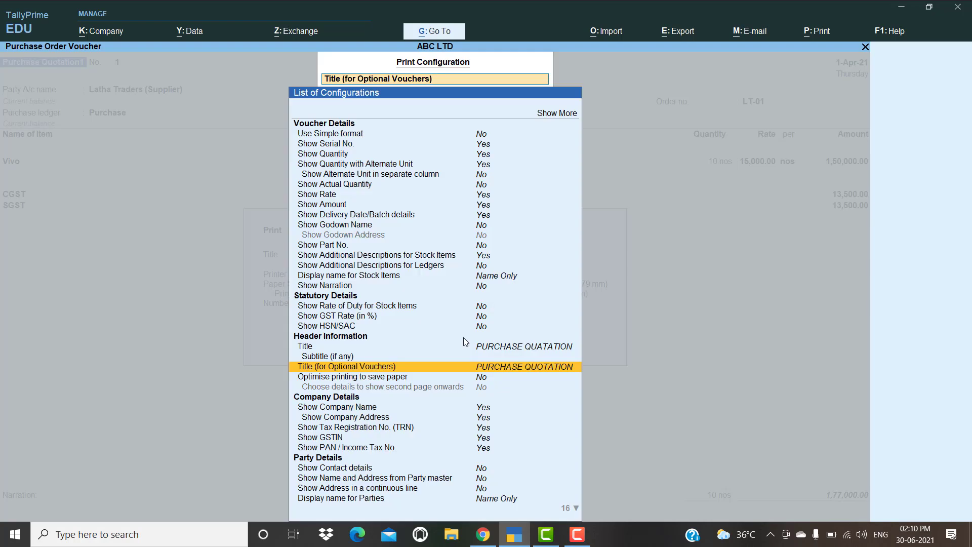
key(Escape)
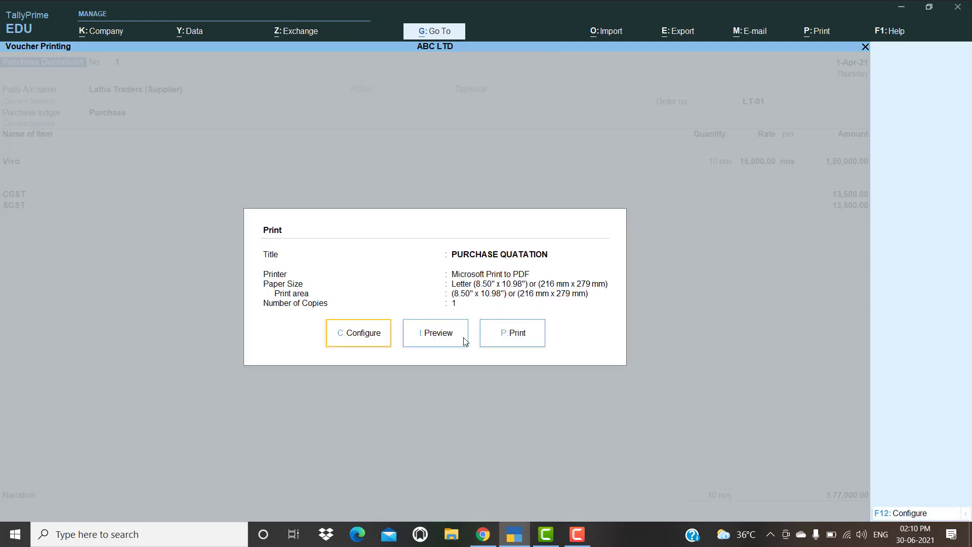
Preview the printed purchase quotation enlarged, examining it from the title down to the signatory box, and close the preview
click(464, 339)
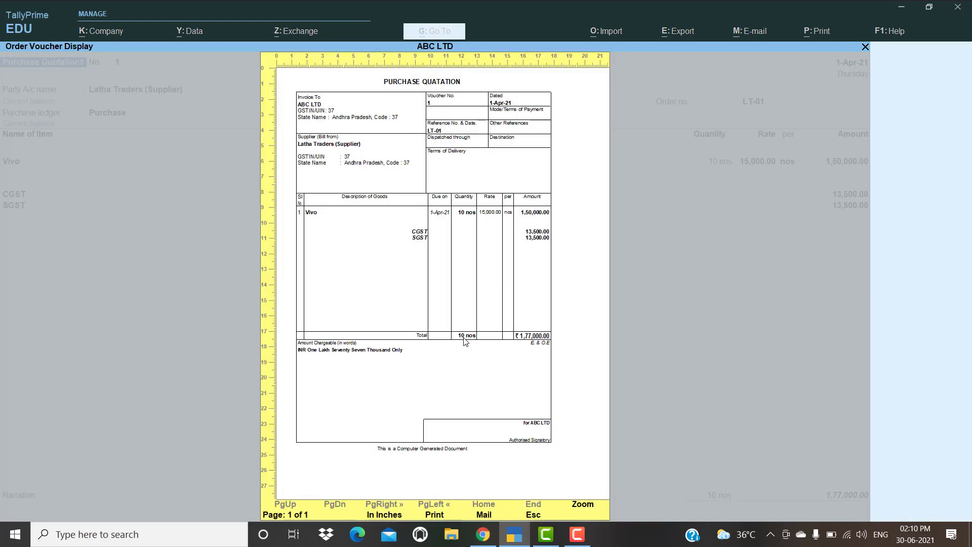
click(464, 337)
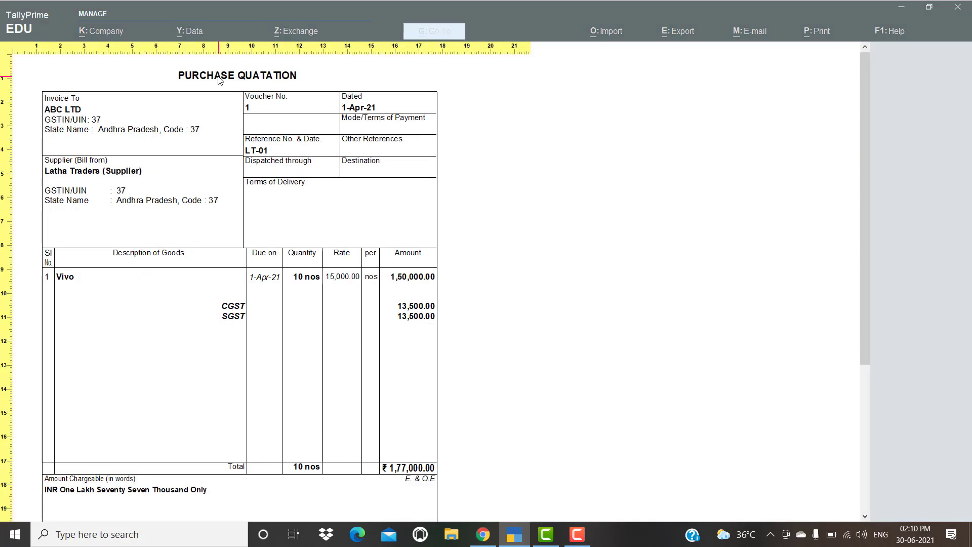
scroll(342, 443, down, 3)
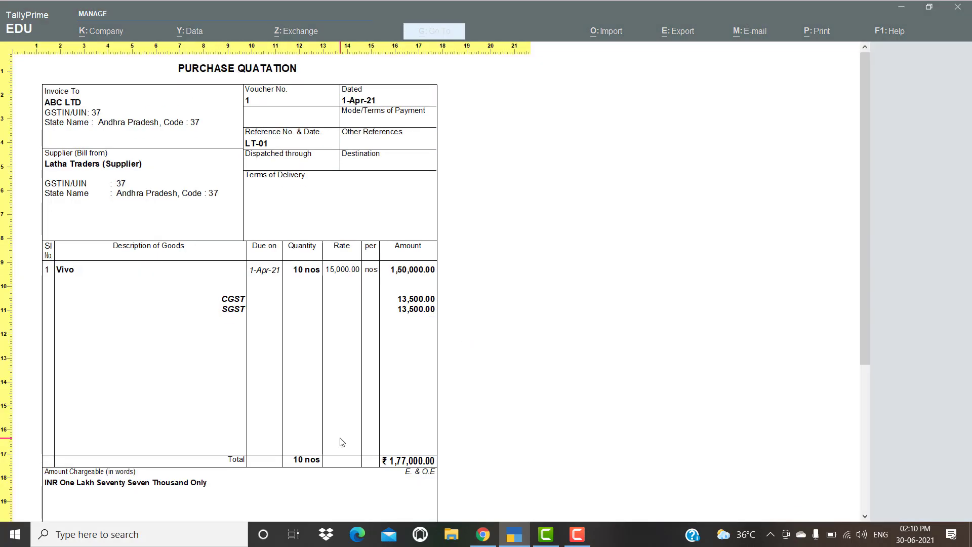
scroll(342, 442, down, 3)
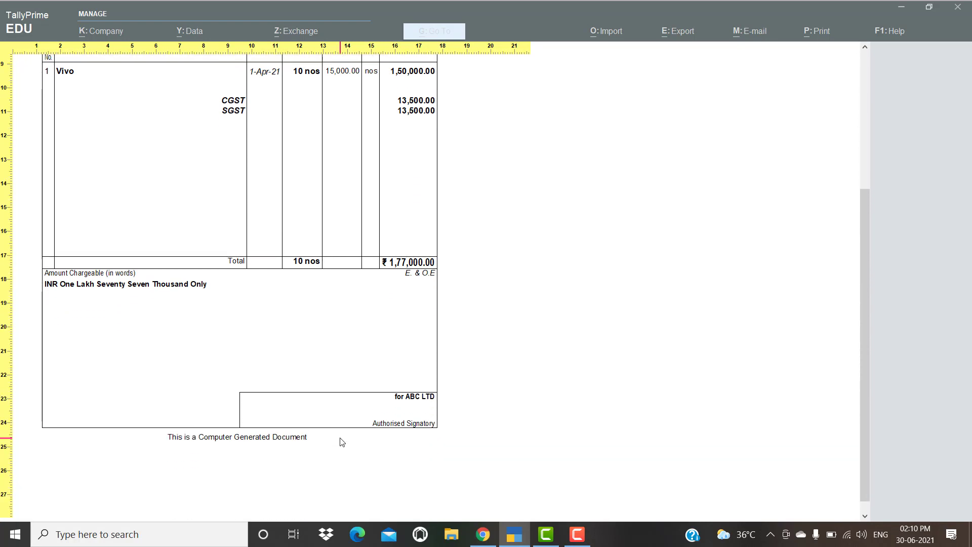
scroll(342, 443, up, 6)
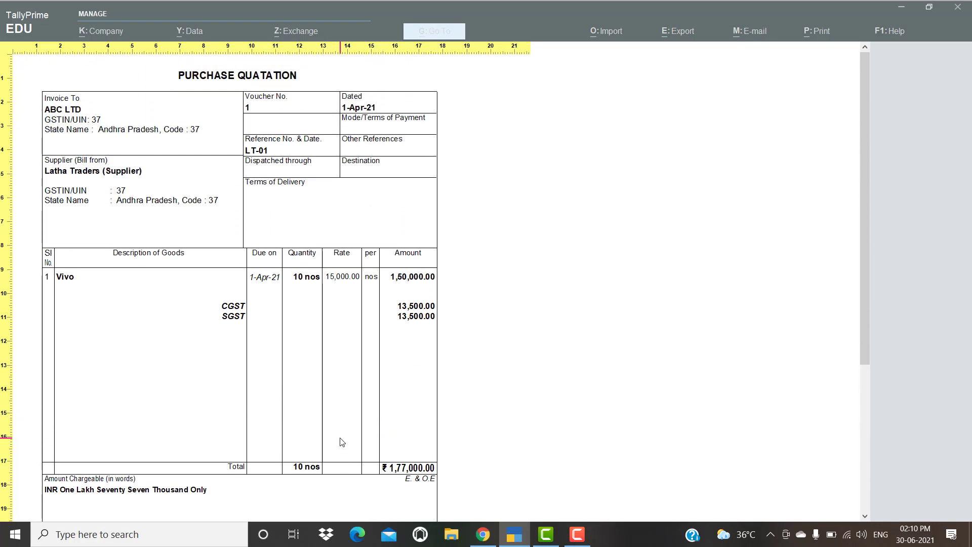
key(Escape)
key(Escape)
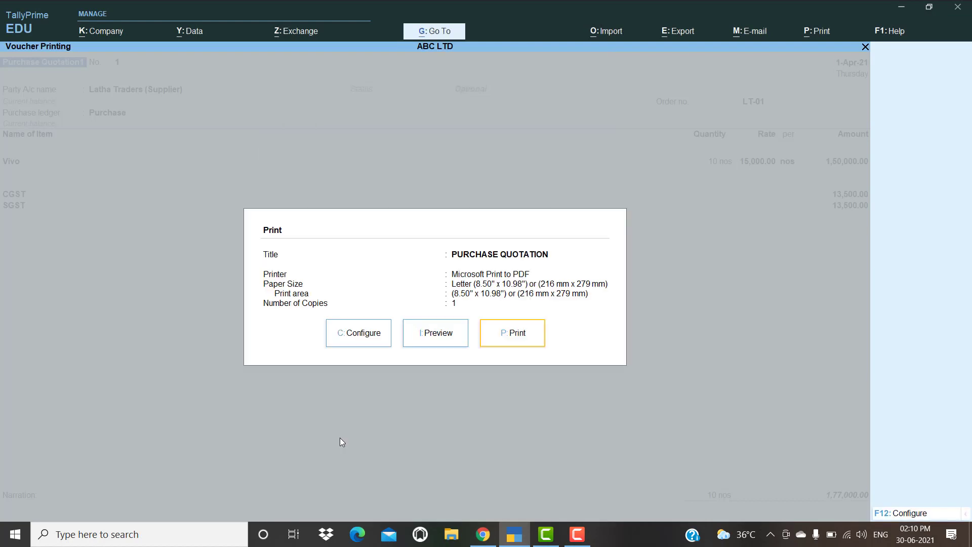
Leave the print settings without printing and quit the voucher screens back to the Gateway of Tally
key(Escape)
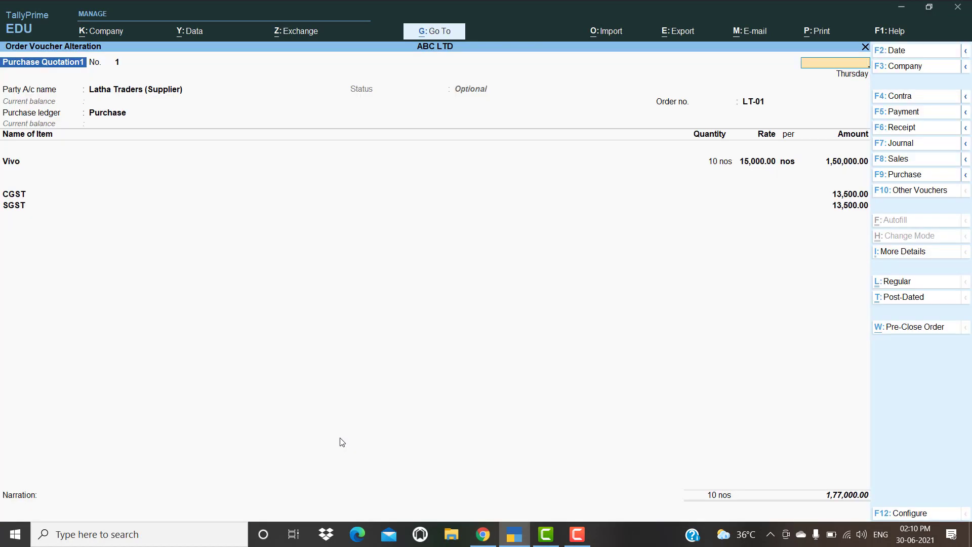
key(Escape)
key(Escape)
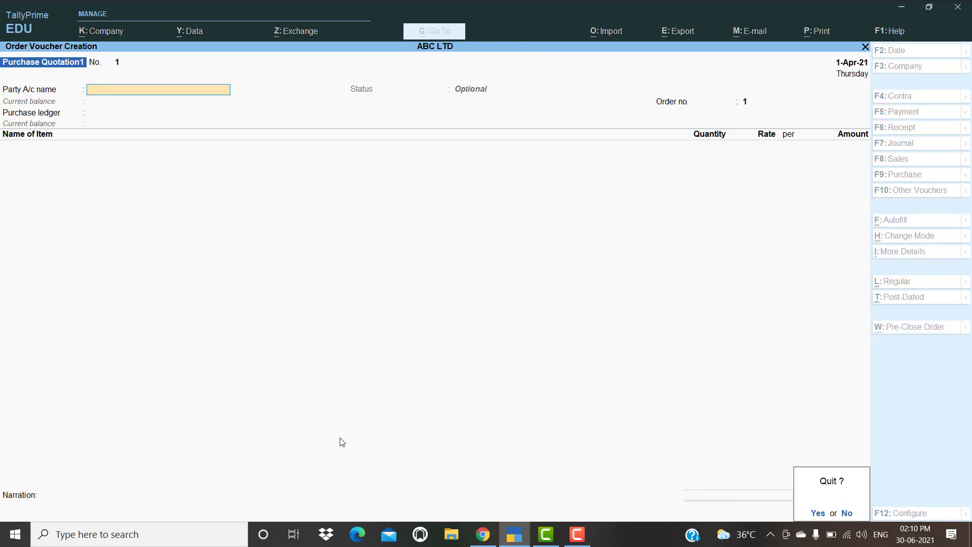
key(Return)
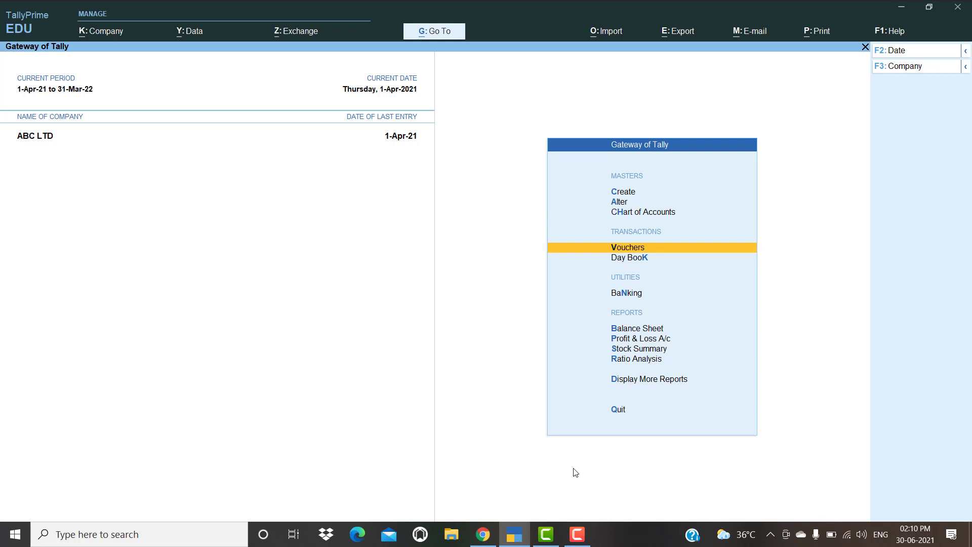
click(581, 538)
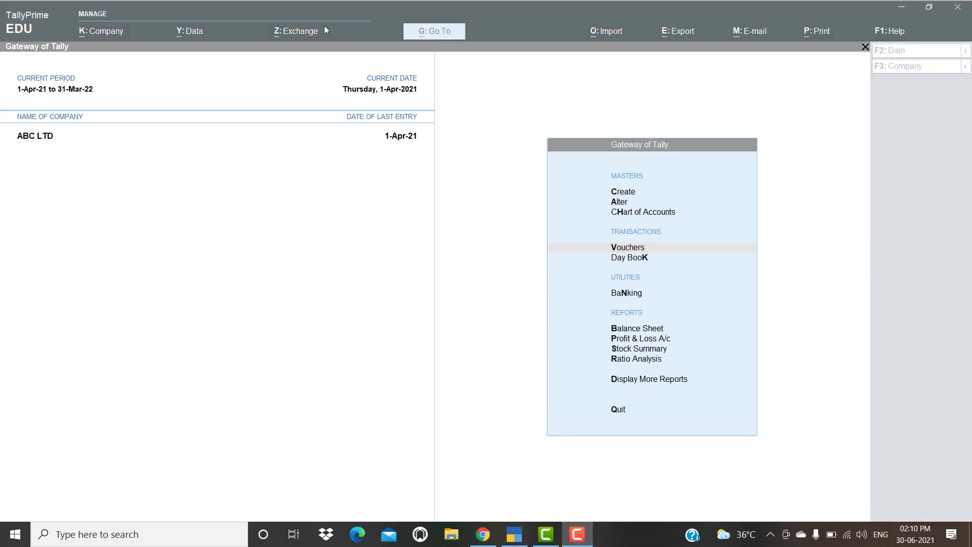